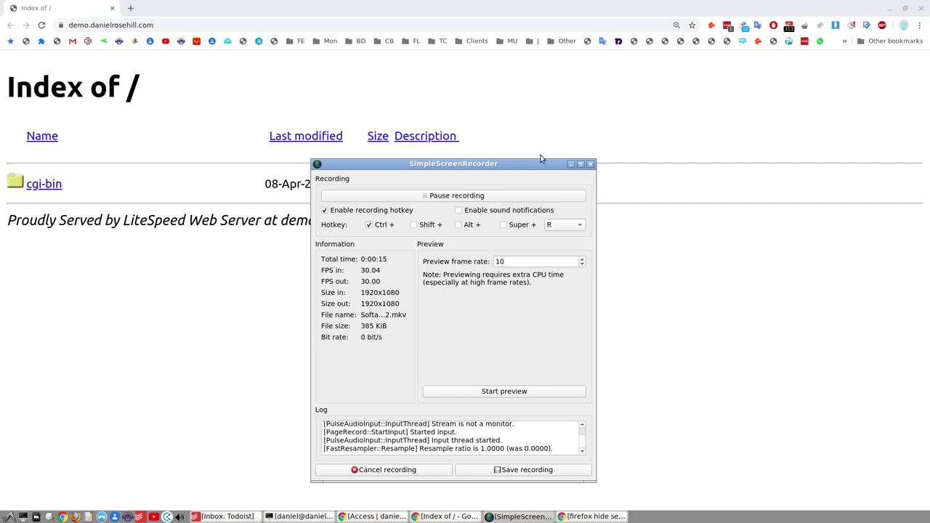
Step: Move the recorder window aside and focus Chrome on the demo site's unprotected Index of / listing
{"action": "left_click", "coordinate": [570, 163]}
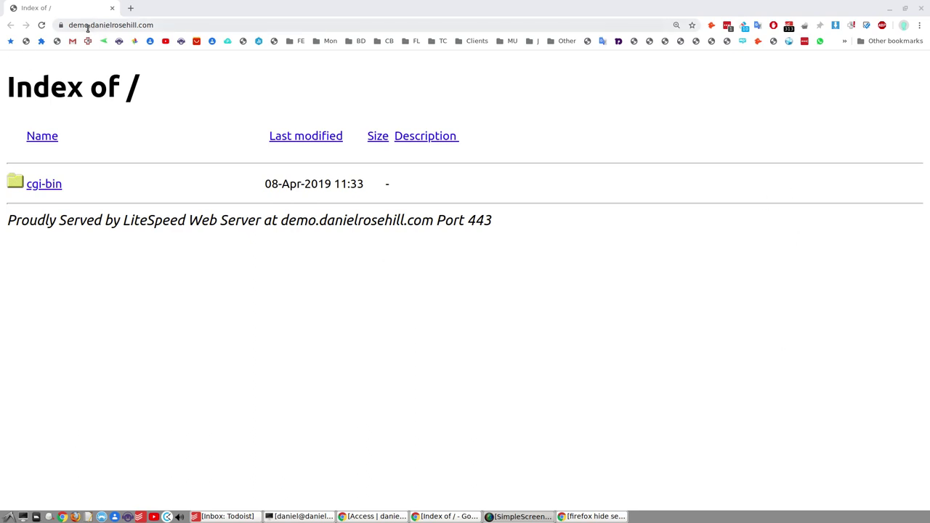
{"action": "left_click", "coordinate": [214, 290]}
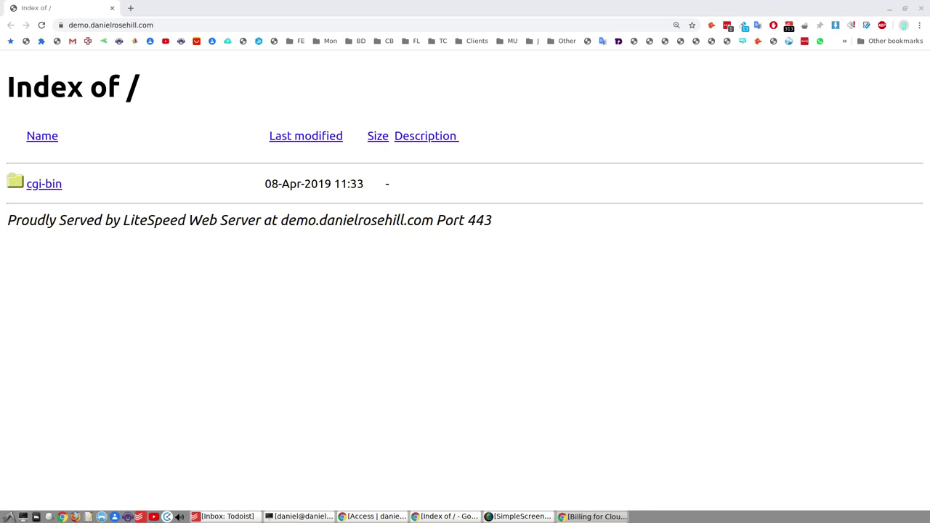
Step: Highlight the Access pricing lines (free up to 5 seats, $5 Premium per seat), then move the article aside
{"action": "left_click_drag", "start_coordinate": [765, 261], "coordinate": [183, 8]}
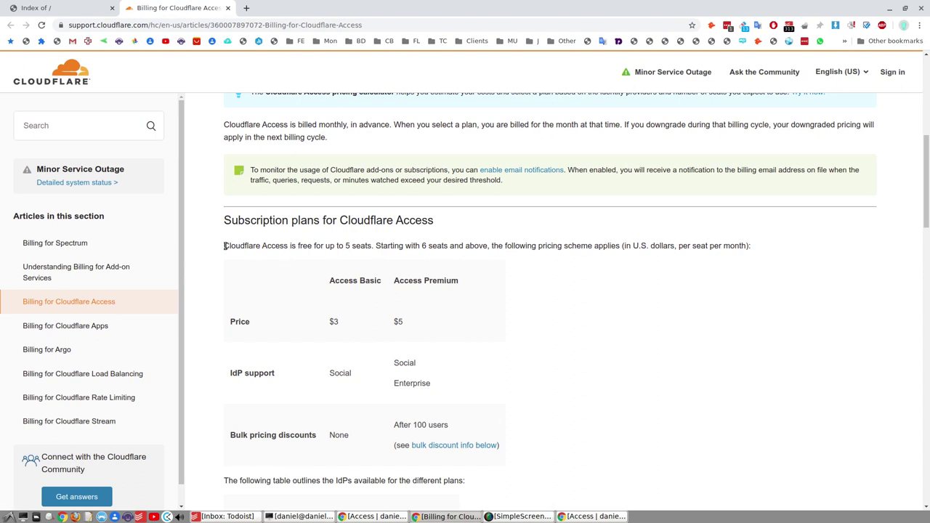
{"action": "left_click_drag", "start_coordinate": [225, 246], "coordinate": [374, 247]}
{"action": "left_click", "coordinate": [408, 248]}
{"action": "left_click_drag", "start_coordinate": [502, 246], "coordinate": [748, 248]}
{"action": "left_click", "coordinate": [655, 258]}
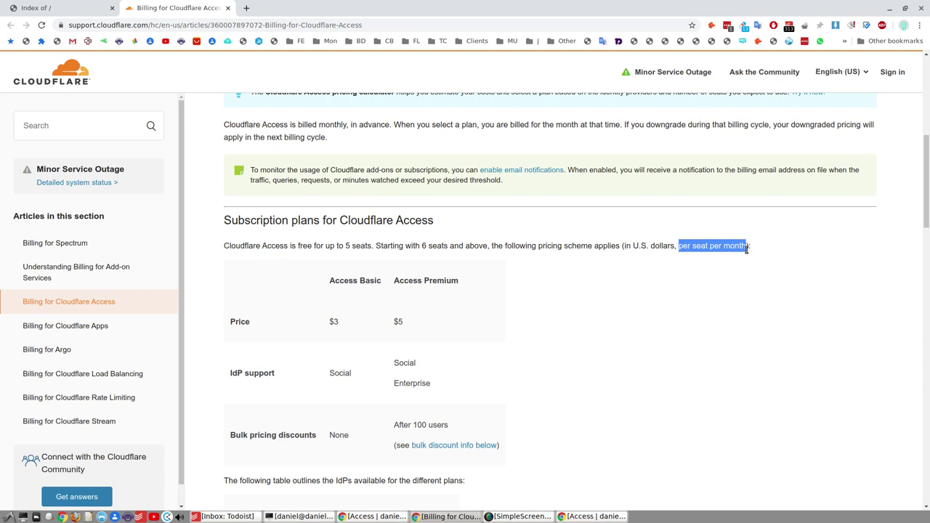
{"action": "left_click", "coordinate": [704, 302]}
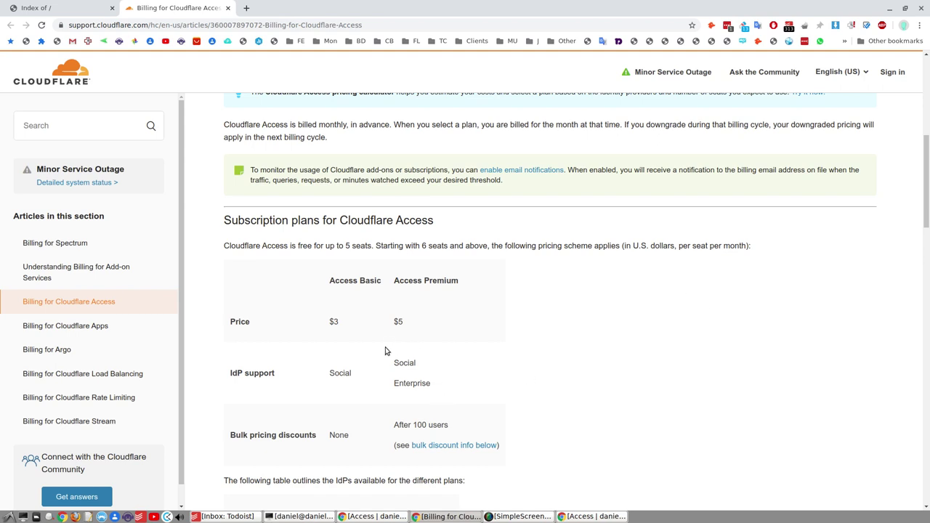
{"action": "left_click_drag", "start_coordinate": [393, 320], "coordinate": [404, 321]}
{"action": "left_click_drag", "start_coordinate": [172, 7], "coordinate": [928, 22]}
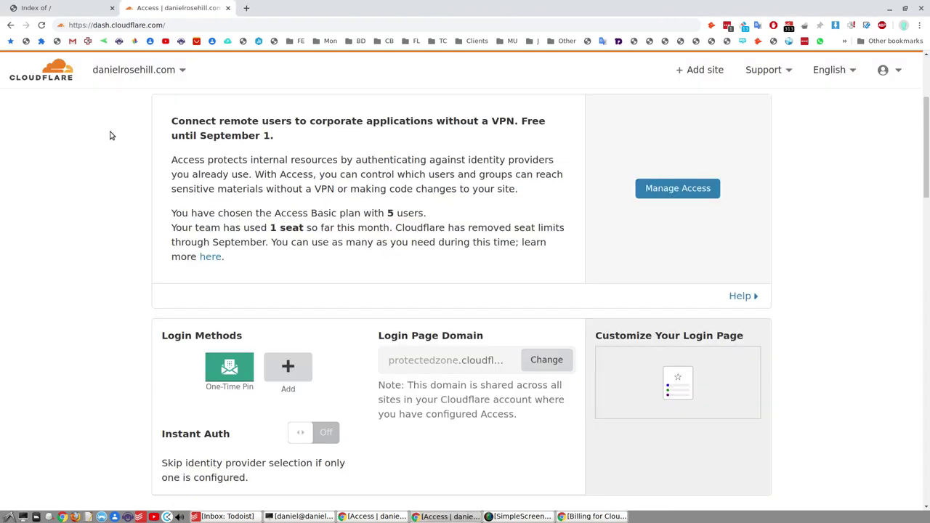
Step: Browse the identity providers available under Login Methods, then bring up the login page customization preview
{"action": "scroll", "coordinate": [111, 131], "scroll_direction": "up", "scroll_amount": 2}
{"action": "scroll", "coordinate": [111, 135], "scroll_direction": "down", "scroll_amount": 2}
{"action": "left_click", "coordinate": [288, 367]}
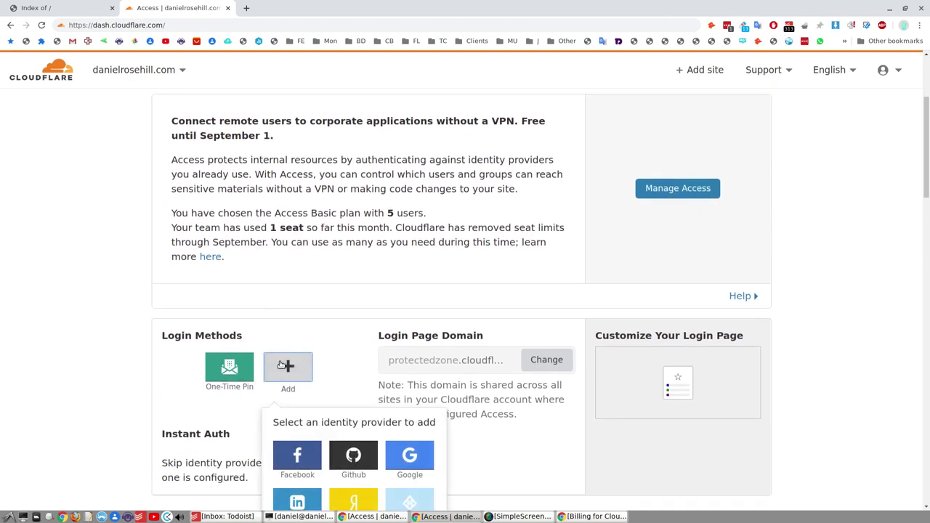
{"action": "scroll", "coordinate": [498, 269], "scroll_direction": "down", "scroll_amount": 1}
{"action": "scroll", "coordinate": [498, 252], "scroll_direction": "down", "scroll_amount": 1}
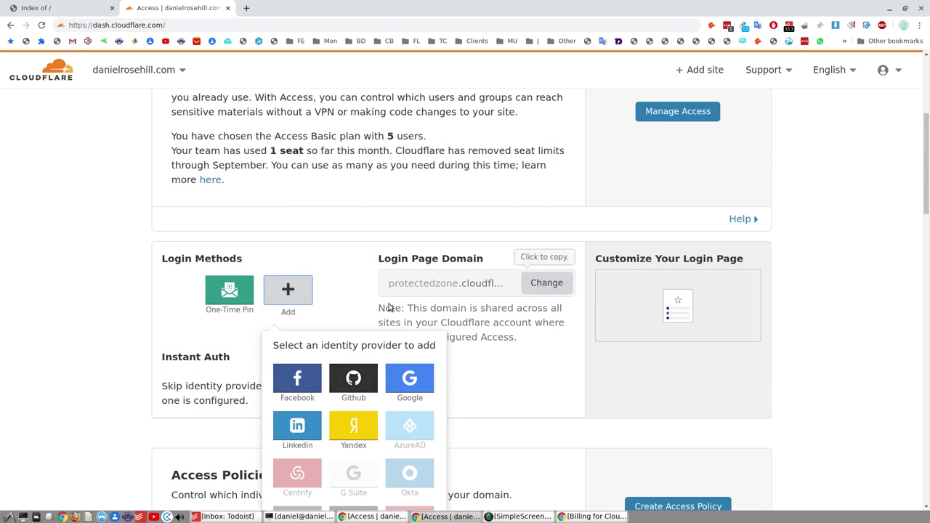
{"action": "scroll", "coordinate": [384, 382], "scroll_direction": "down", "scroll_amount": 1}
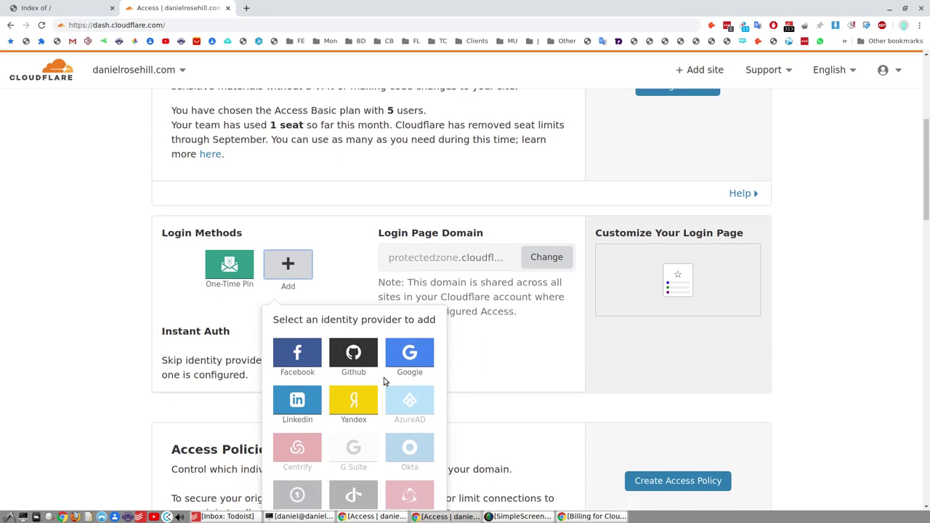
{"action": "scroll", "coordinate": [384, 381], "scroll_direction": "down", "scroll_amount": 1}
{"action": "scroll", "coordinate": [97, 301], "scroll_direction": "up", "scroll_amount": 2}
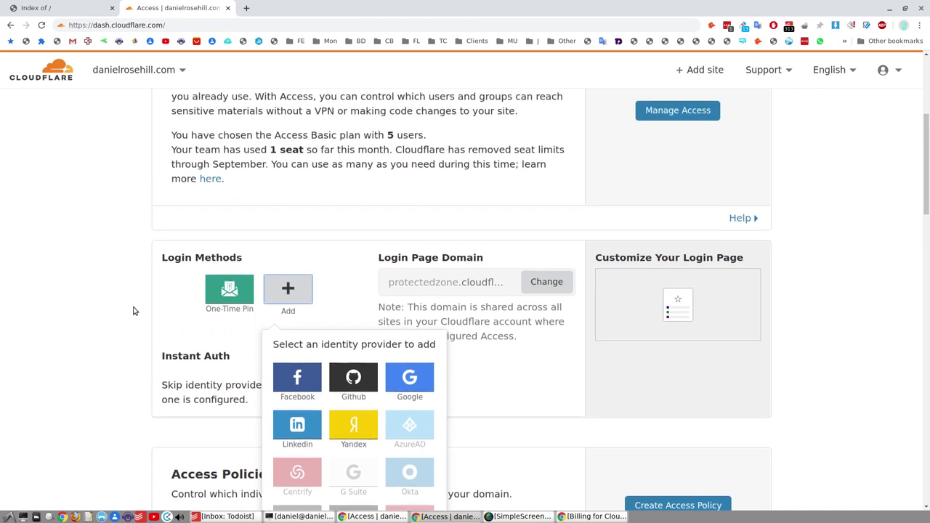
{"action": "left_click", "coordinate": [95, 301]}
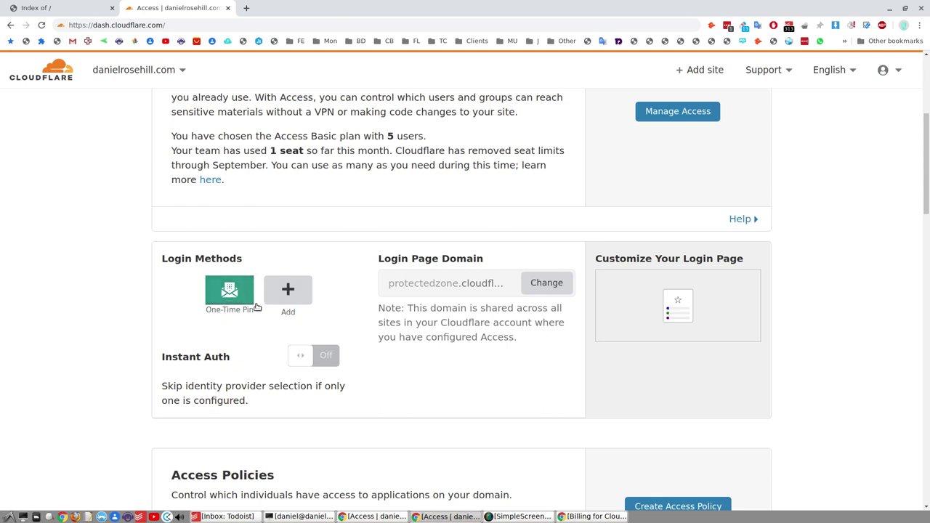
{"action": "left_click", "coordinate": [668, 279]}
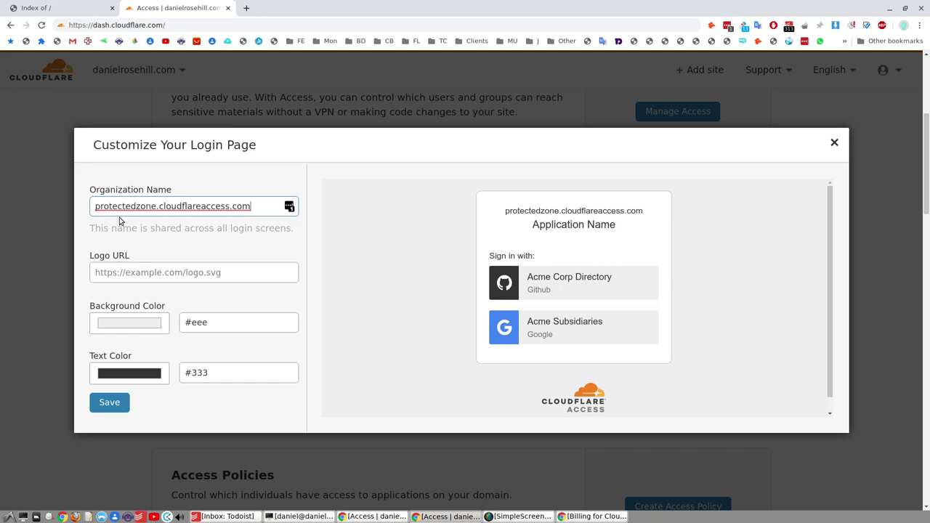
Step: Close the login page customization without saving and dock the Access dashboard tab beside the demo site
{"action": "left_click", "coordinate": [835, 150]}
{"action": "left_click", "coordinate": [833, 143]}
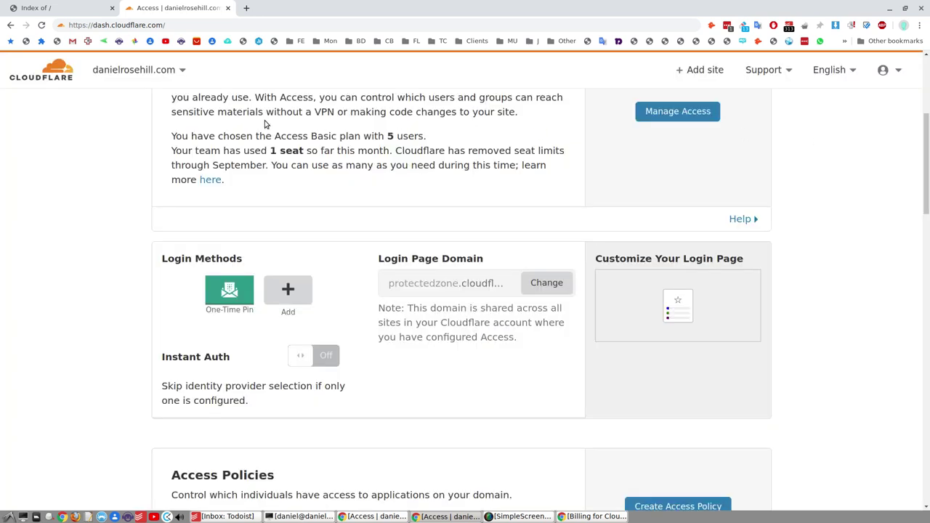
{"action": "left_click_drag", "start_coordinate": [159, 7], "coordinate": [929, 7]}
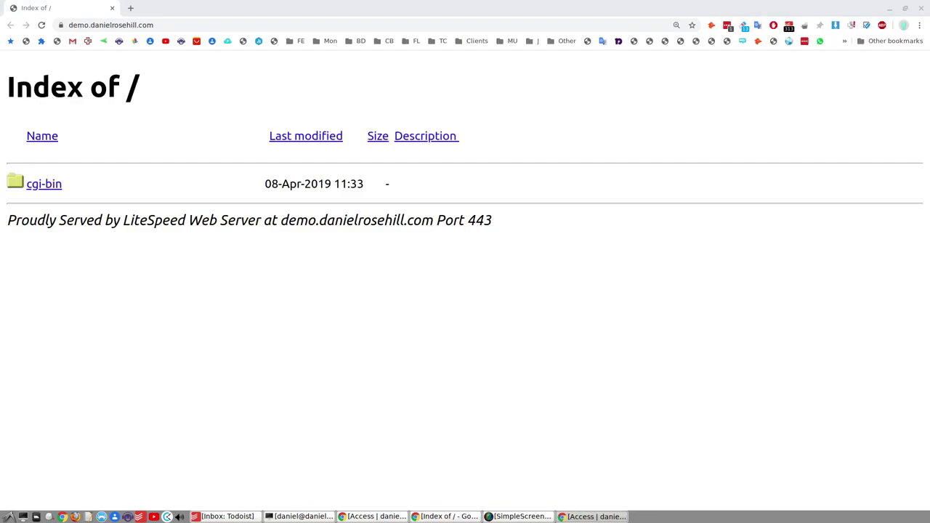
{"action": "left_click_drag", "start_coordinate": [639, 8], "coordinate": [204, 8]}
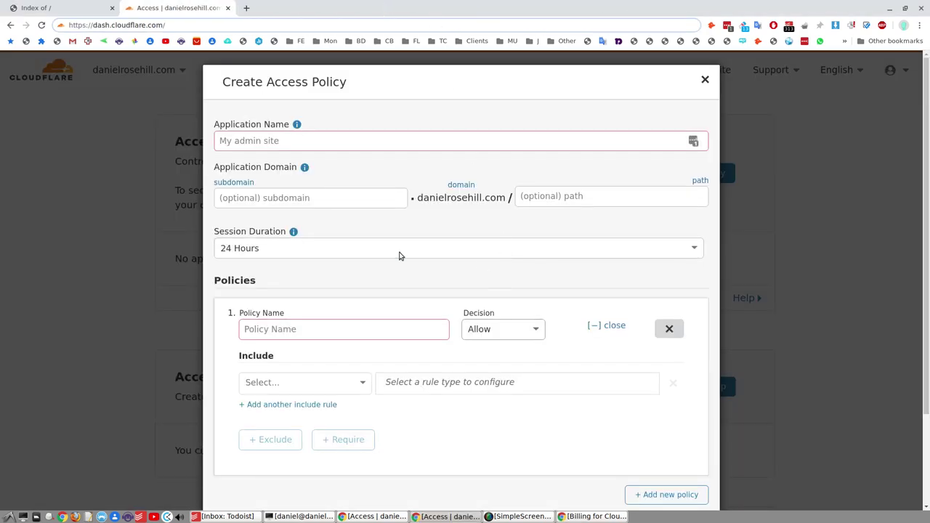
Step: Enter subdomain 'demo', choose a 1 Month session duration, and name the application 'Client Portfolio'
{"action": "left_click", "coordinate": [391, 201]}
{"action": "type", "text": "demo"}
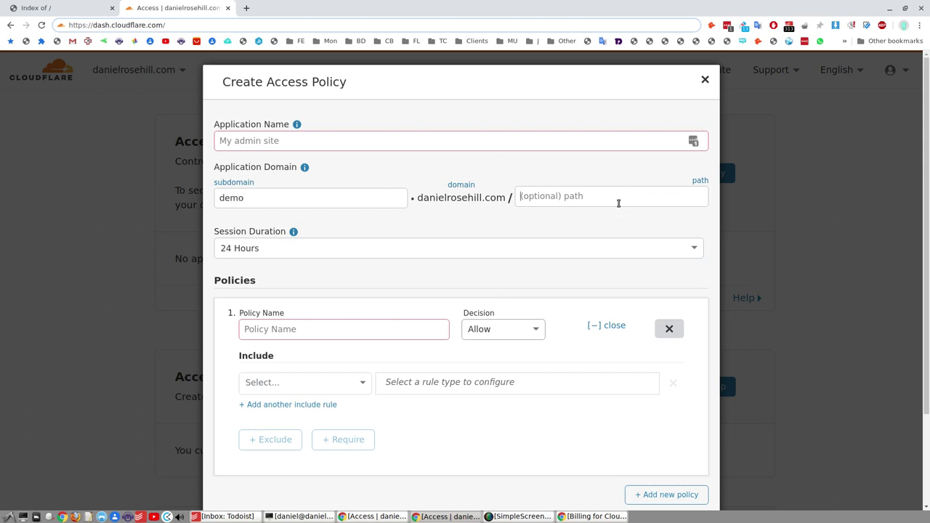
{"action": "left_click", "coordinate": [358, 143]}
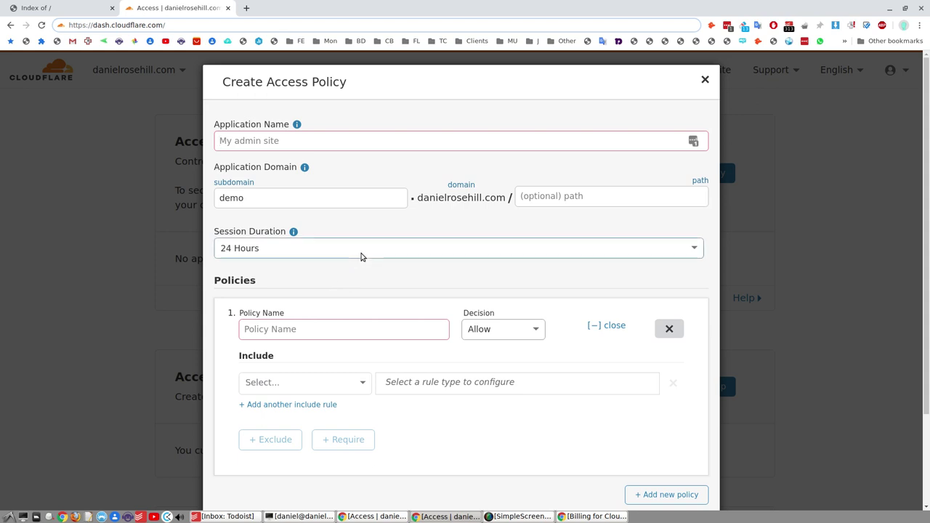
{"action": "left_click", "coordinate": [363, 254]}
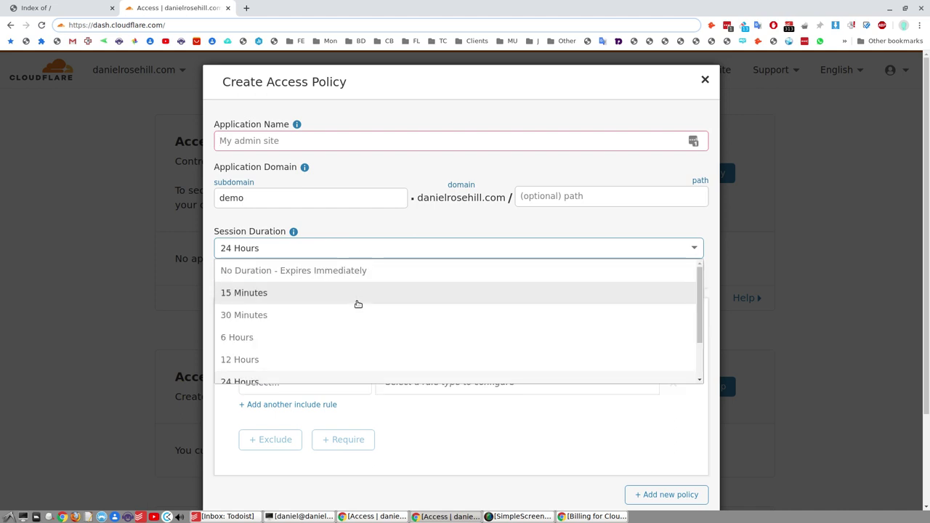
{"action": "scroll", "coordinate": [369, 288], "scroll_direction": "down", "scroll_amount": 2}
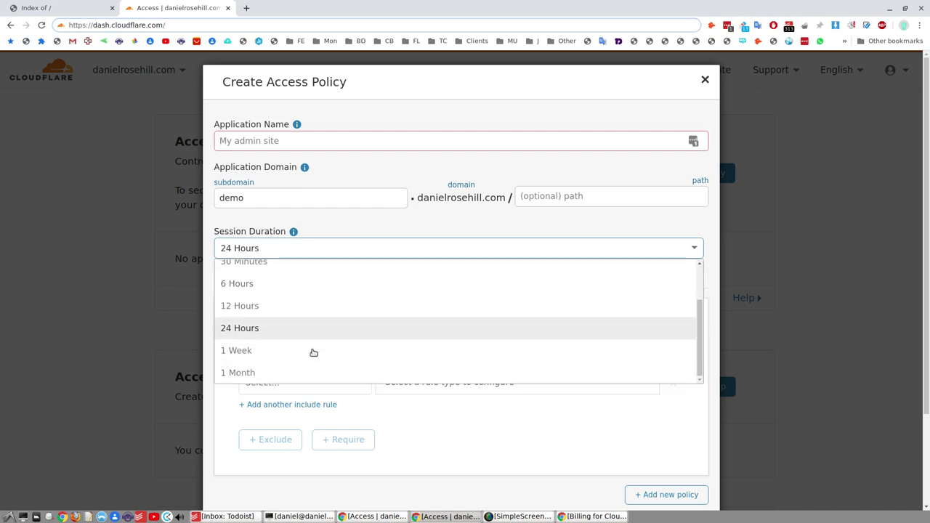
{"action": "left_click", "coordinate": [307, 372]}
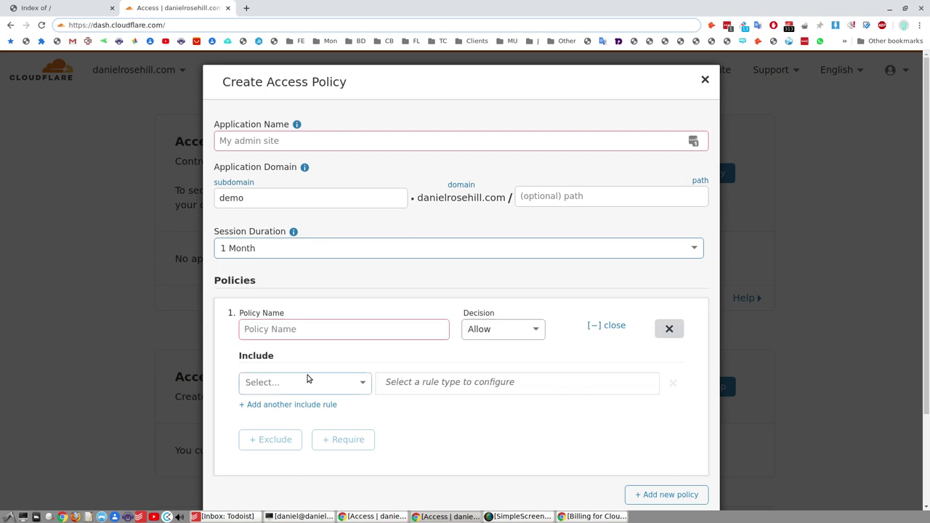
{"action": "left_click", "coordinate": [318, 195]}
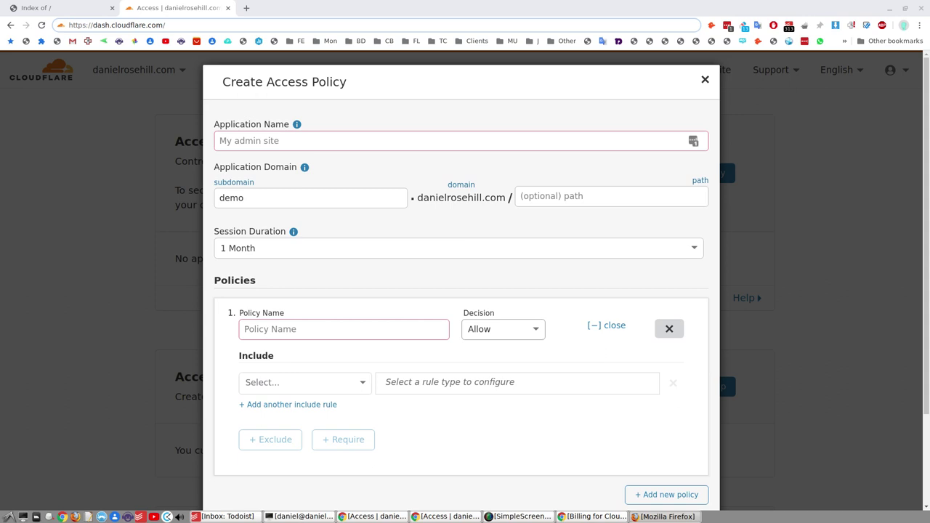
{"action": "left_click", "coordinate": [301, 141]}
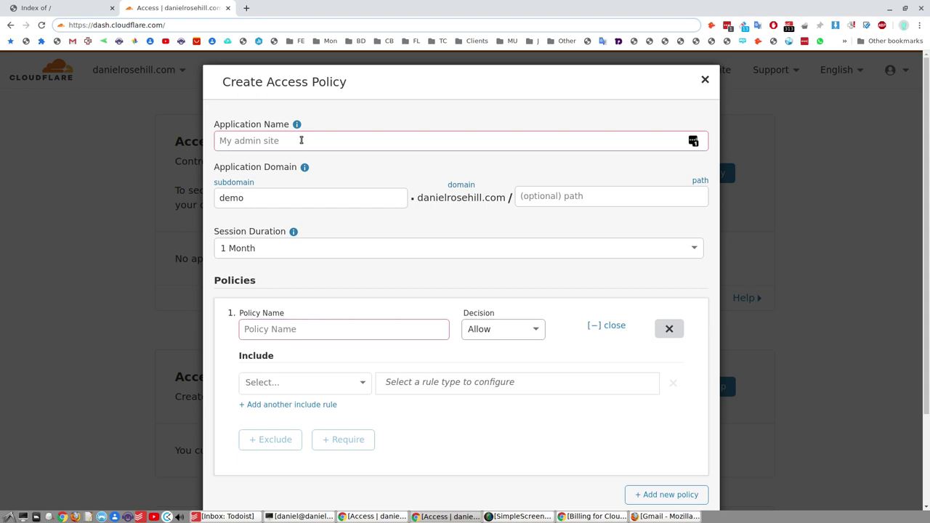
{"action": "type", "text": "Client Portfolio"}
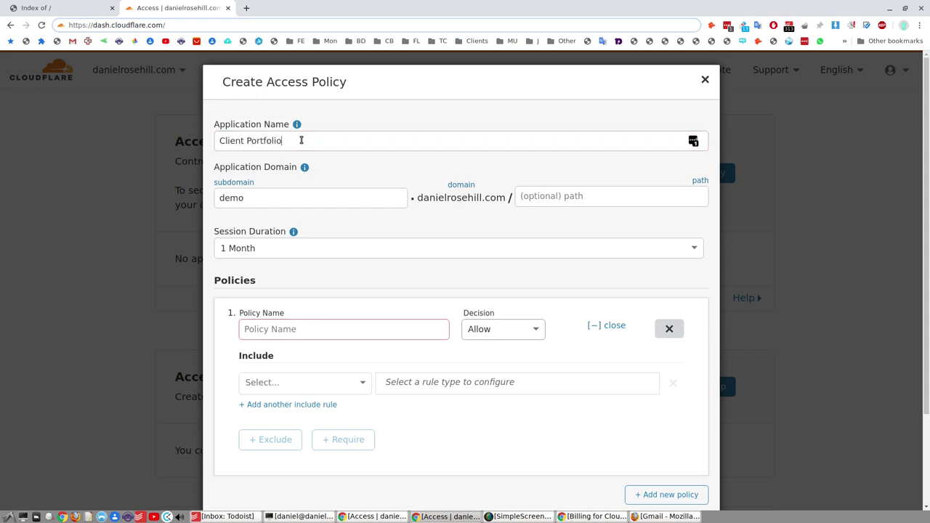
Step: Name the access policy 'DR Test Portfolio'
{"action": "scroll", "coordinate": [380, 237], "scroll_direction": "down", "scroll_amount": 1}
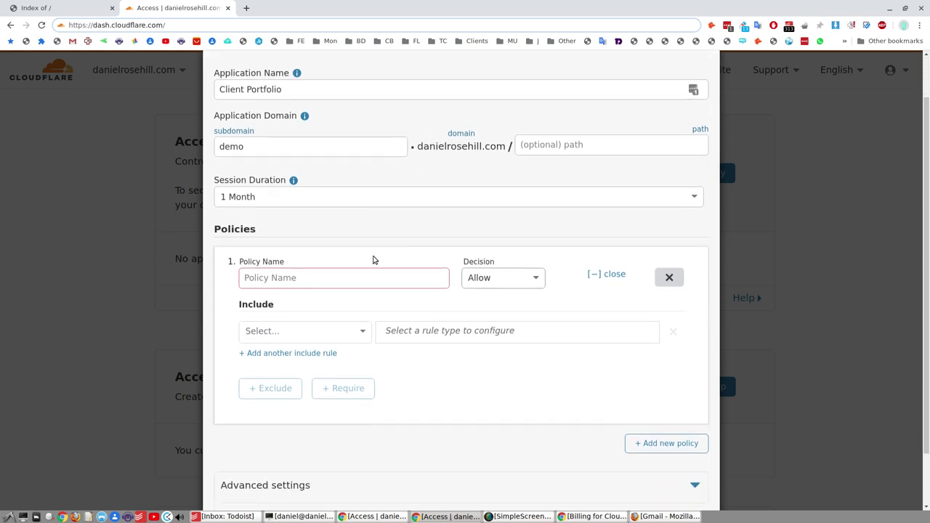
{"action": "left_click", "coordinate": [335, 282]}
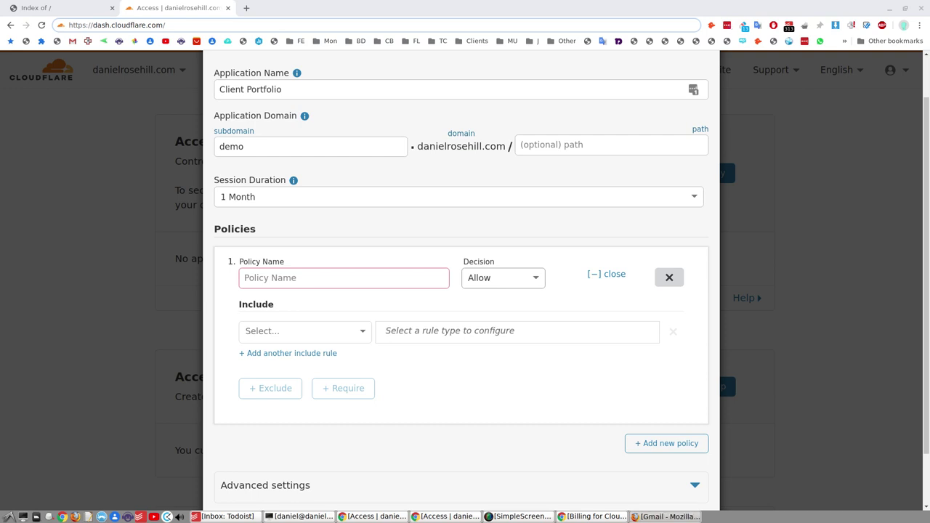
{"action": "left_click", "coordinate": [338, 278]}
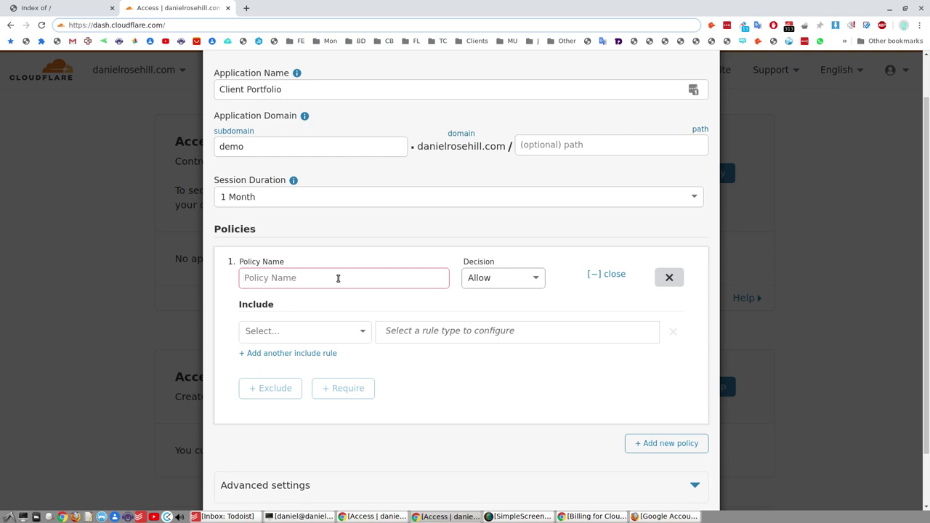
{"action": "type", "text": "DR Tdest"}
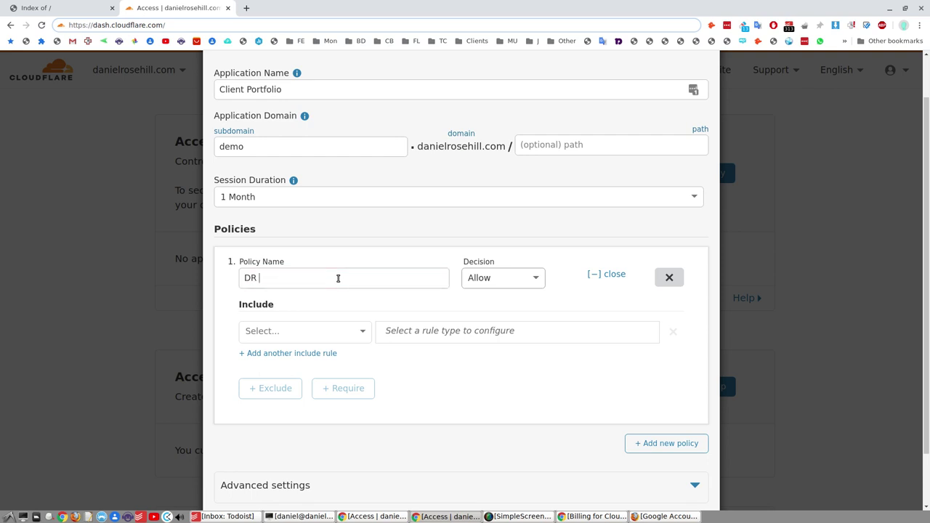
{"action": "key", "text": "BackSpace"}
{"action": "key", "text": "BackSpace"}
{"action": "key", "text": "BackSpace"}
{"action": "key", "text": "BackSpace"}
{"action": "key", "text": "BackSpace"}
{"action": "type", "text": "est Portfolio"}
Step: Set the Include rule to Emails with the demo Gmail address, replacing a trial email-domain rule
{"action": "scroll", "coordinate": [450, 269], "scroll_direction": "down", "scroll_amount": 2}
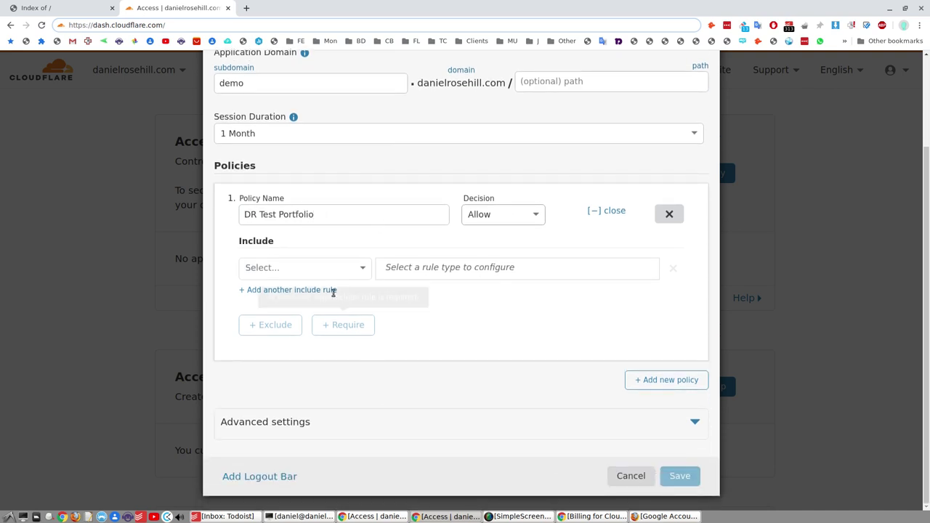
{"action": "left_click", "coordinate": [317, 270]}
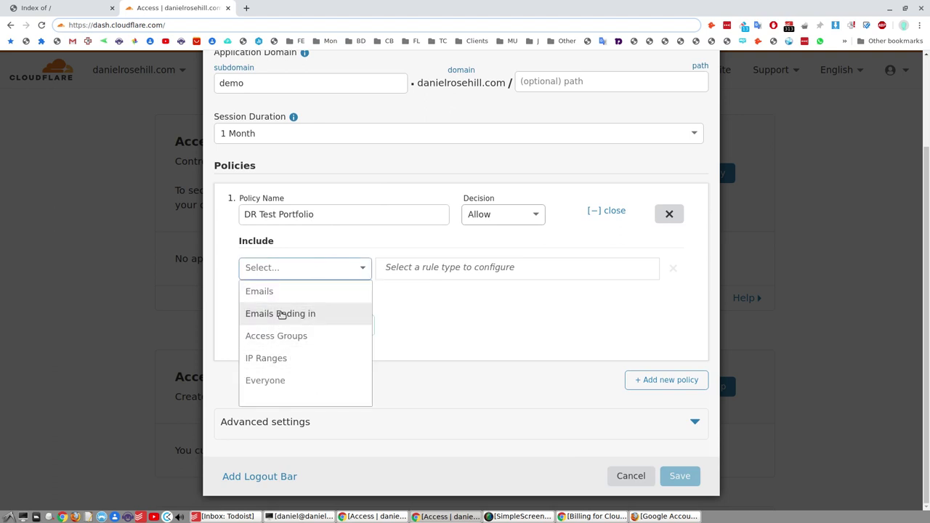
{"action": "left_click", "coordinate": [320, 314]}
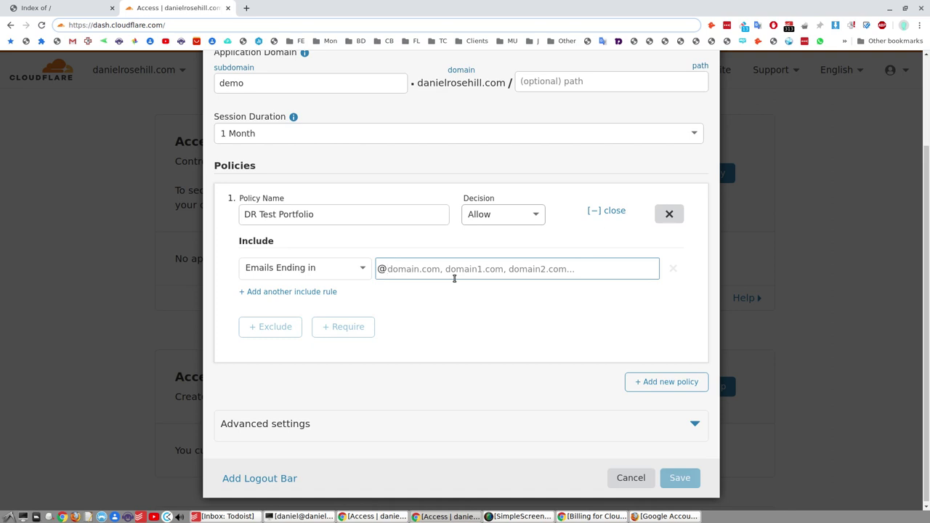
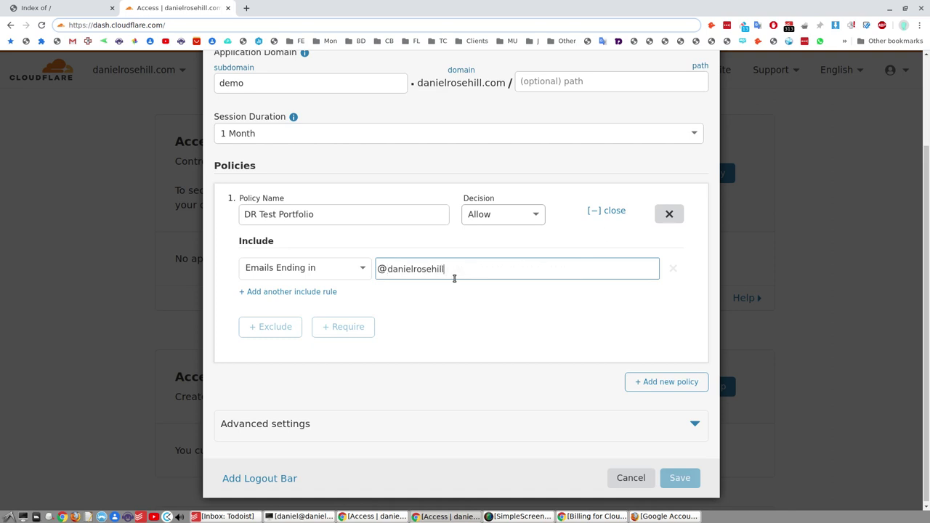
{"action": "key", "text": "Return"}
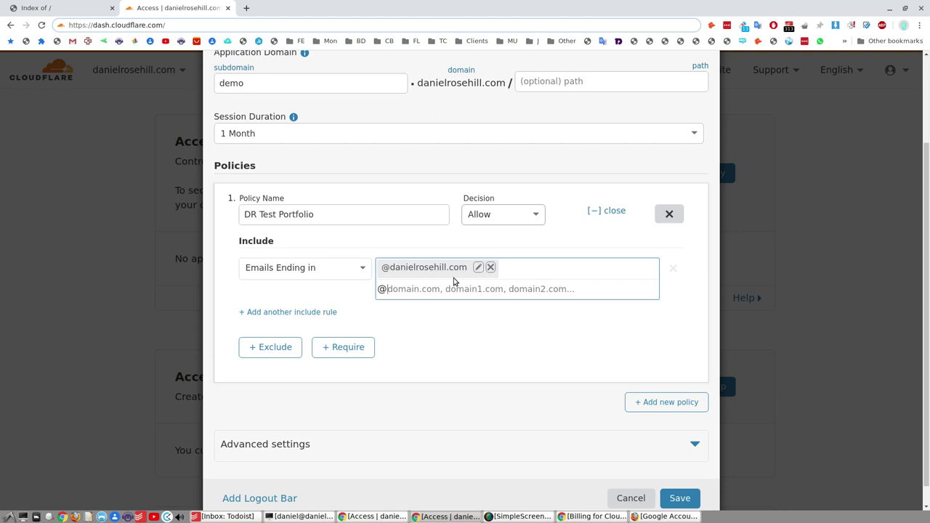
{"action": "key", "text": "BackSpace"}
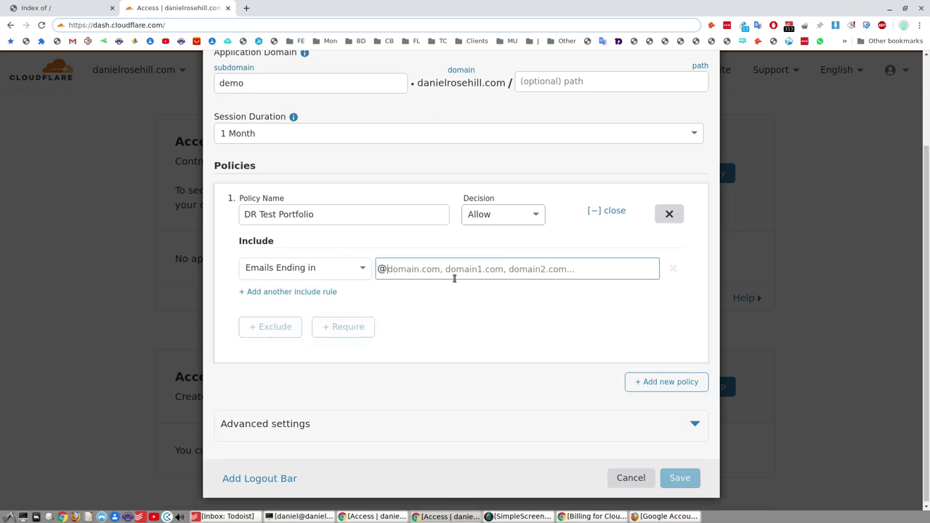
{"action": "left_click", "coordinate": [305, 272]}
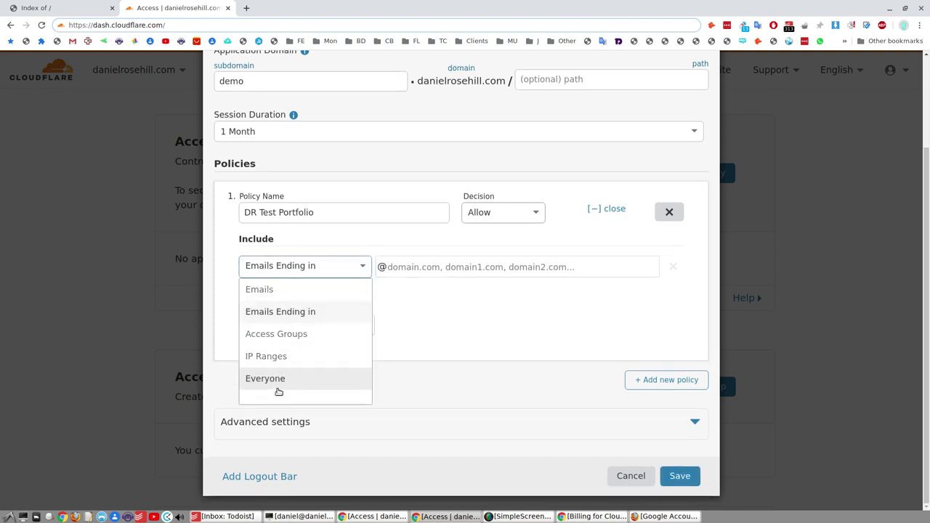
{"action": "left_click", "coordinate": [298, 290]}
{"action": "left_click", "coordinate": [469, 269]}
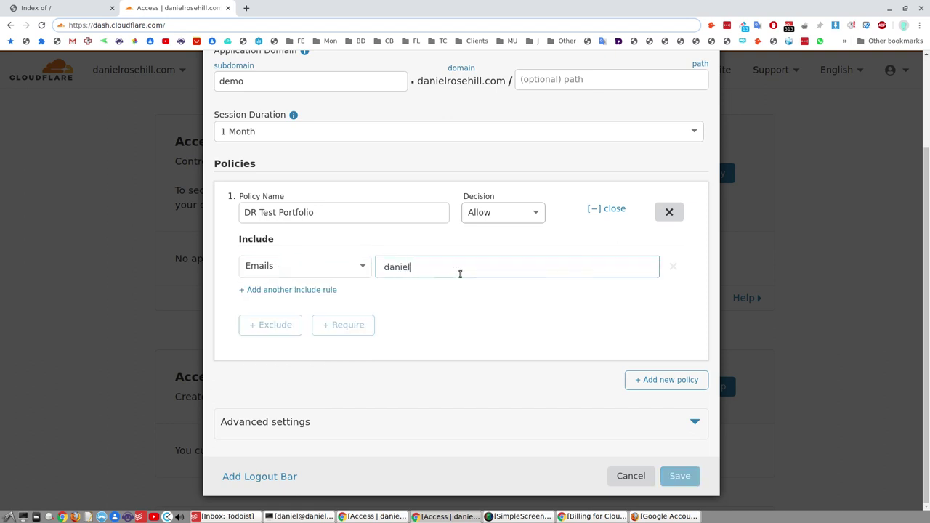
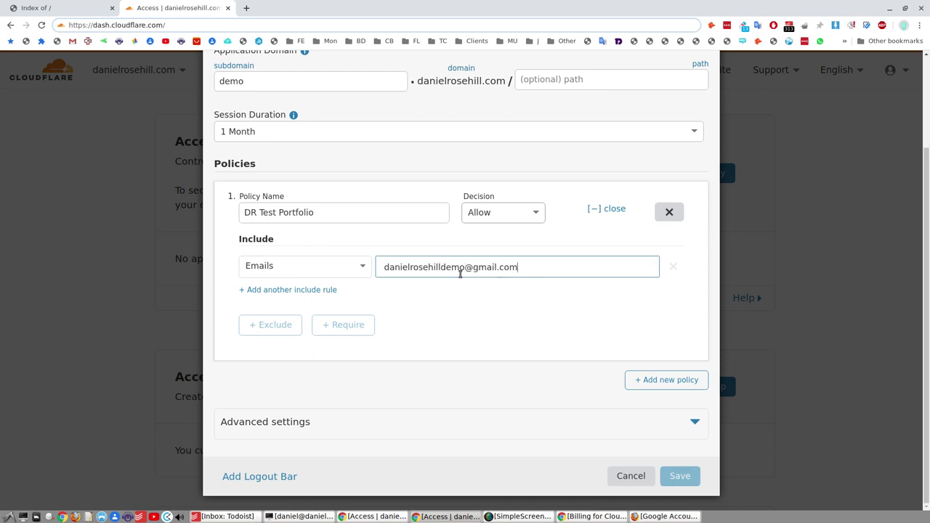
{"action": "key", "text": "Return"}
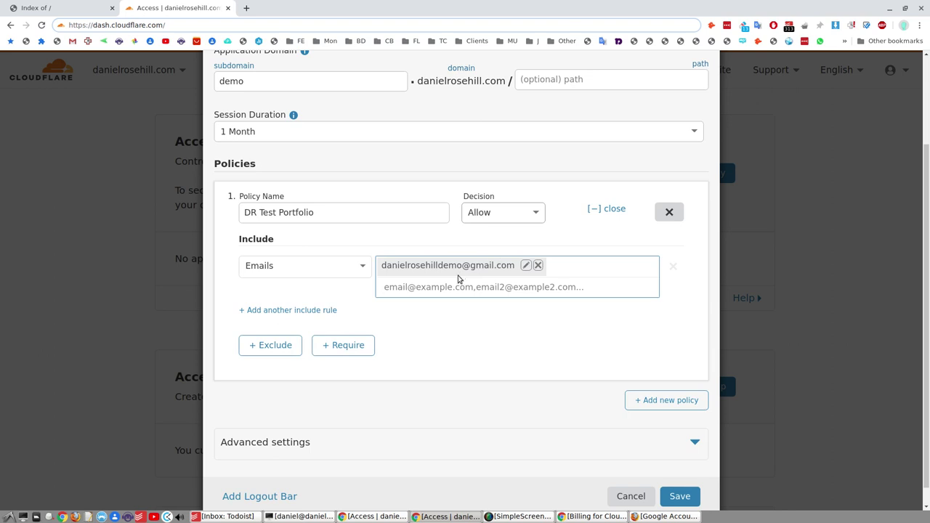
Step: Expand and collapse the Advanced CORS settings, then scroll down to the form's end
{"action": "scroll", "coordinate": [450, 287], "scroll_direction": "down", "scroll_amount": 1}
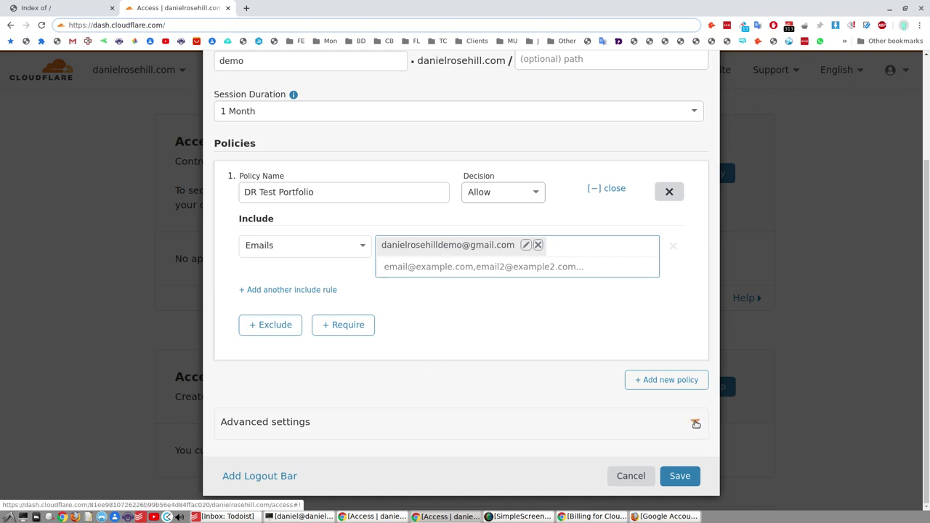
{"action": "left_click", "coordinate": [694, 422]}
{"action": "scroll", "coordinate": [440, 357], "scroll_direction": "down", "scroll_amount": 3}
{"action": "scroll", "coordinate": [440, 356], "scroll_direction": "down", "scroll_amount": 1}
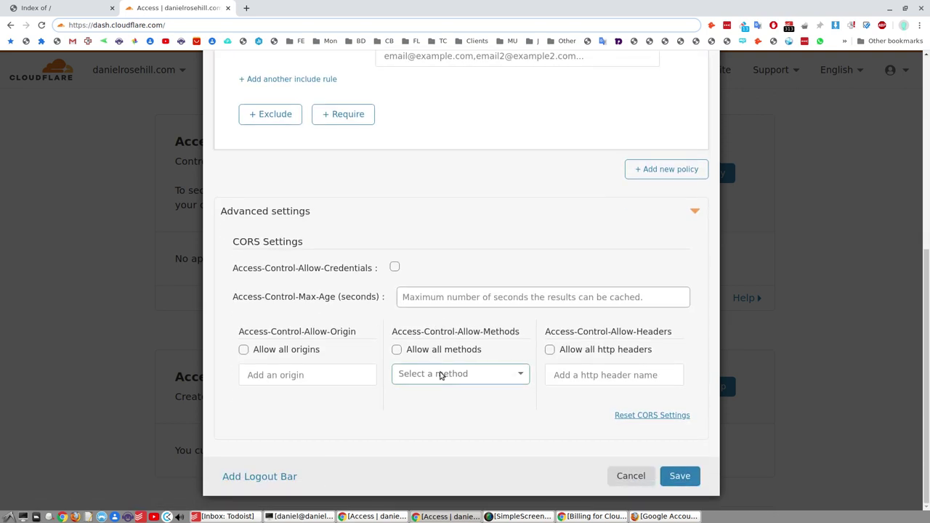
{"action": "left_click", "coordinate": [695, 212]}
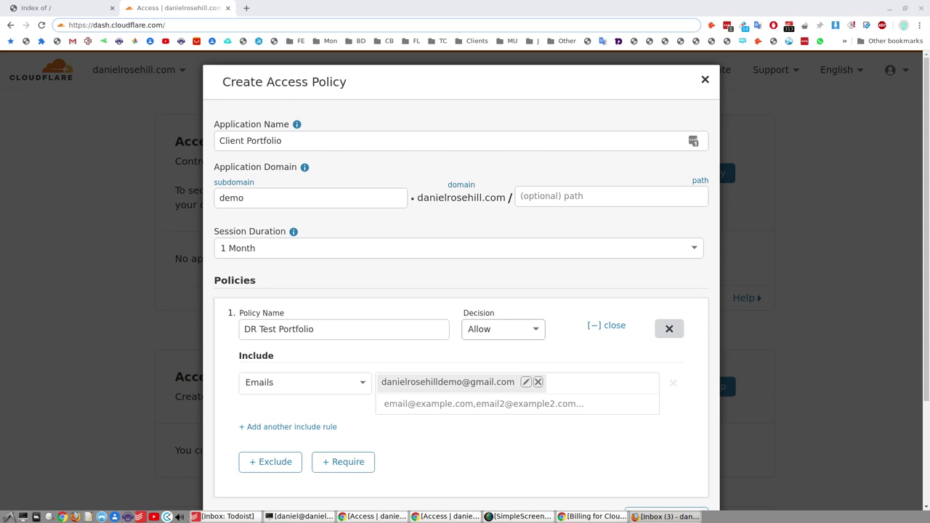
{"action": "scroll", "coordinate": [363, 290], "scroll_direction": "down", "scroll_amount": 2}
Step: Save the policy and scroll through the Access page to review the new Client Portfolio entry
{"action": "left_click", "coordinate": [680, 476]}
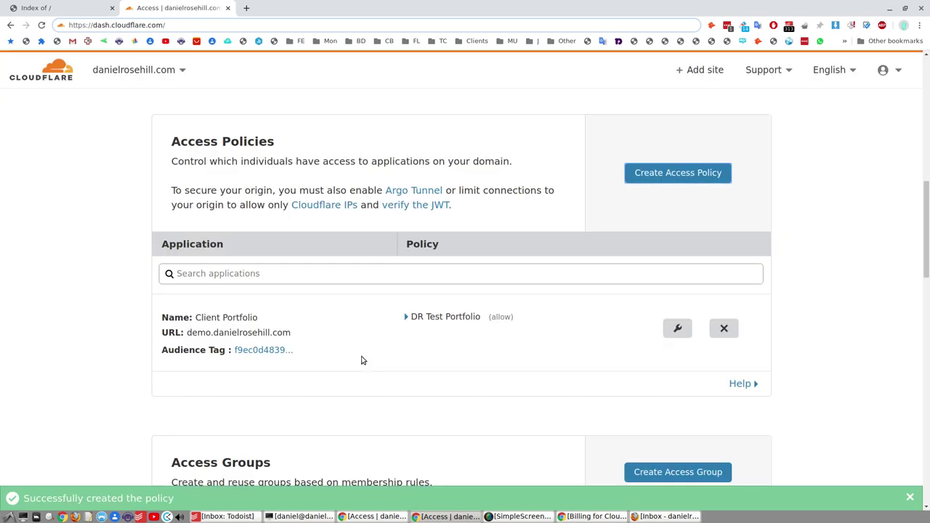
{"action": "scroll", "coordinate": [362, 319], "scroll_direction": "down", "scroll_amount": 1}
{"action": "scroll", "coordinate": [362, 317], "scroll_direction": "down", "scroll_amount": 3}
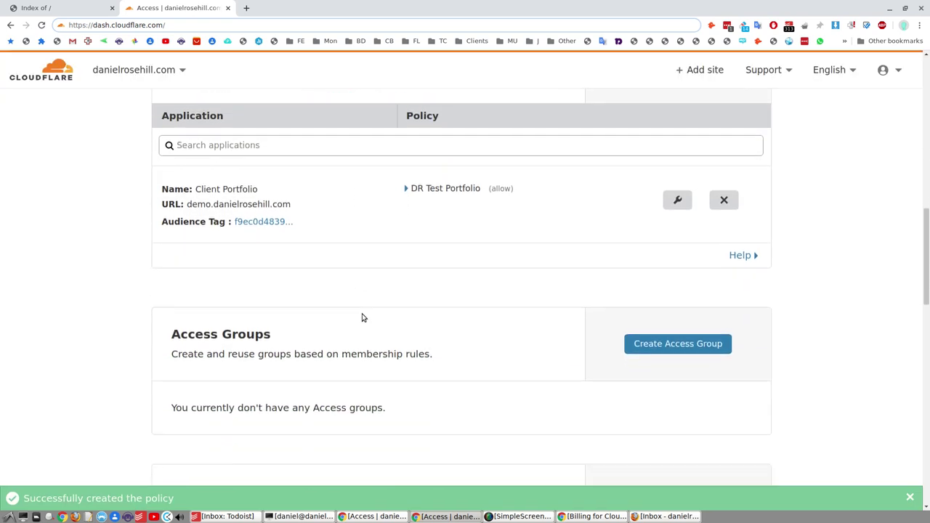
{"action": "scroll", "coordinate": [422, 207], "scroll_direction": "down", "scroll_amount": 4}
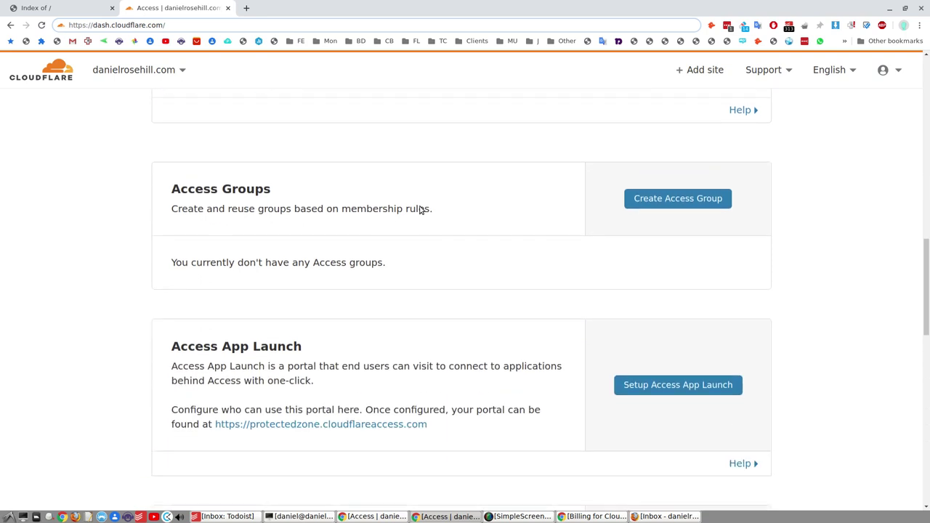
{"action": "scroll", "coordinate": [322, 246], "scroll_direction": "up", "scroll_amount": 5}
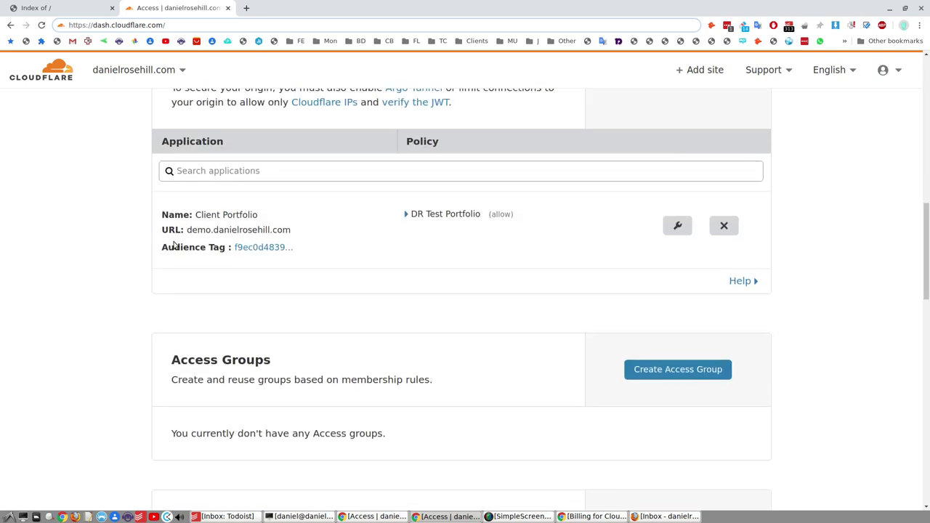
{"action": "scroll", "coordinate": [256, 292], "scroll_direction": "up", "scroll_amount": 3}
{"action": "scroll", "coordinate": [618, 321], "scroll_direction": "down", "scroll_amount": 4}
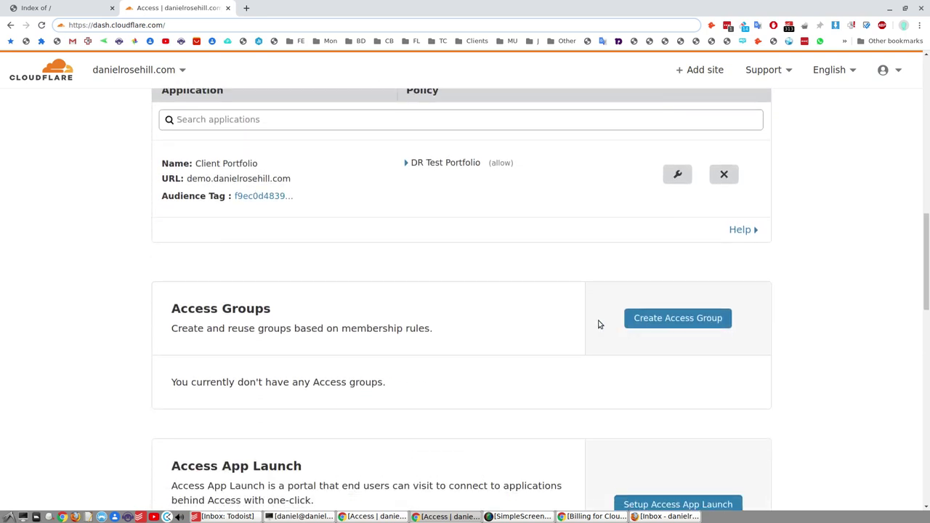
{"action": "scroll", "coordinate": [409, 338], "scroll_direction": "down", "scroll_amount": 6}
{"action": "scroll", "coordinate": [396, 334], "scroll_direction": "down", "scroll_amount": 5}
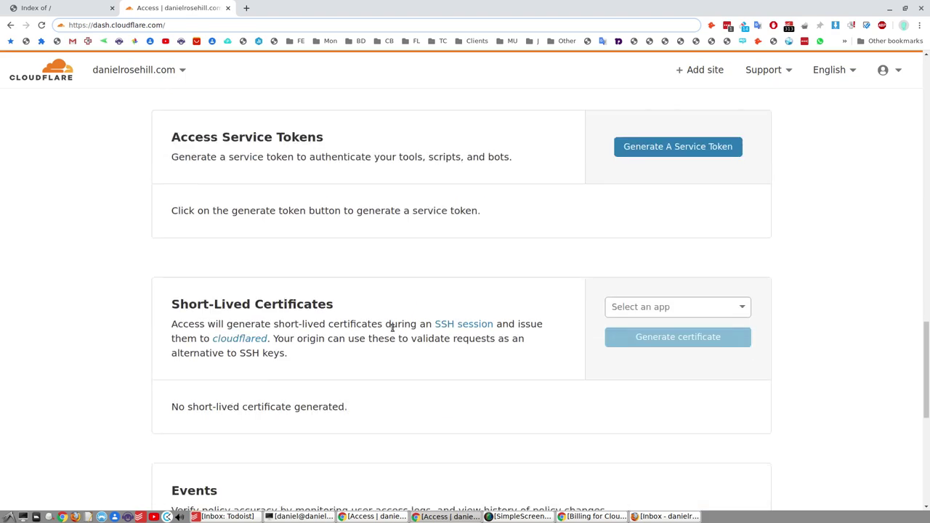
{"action": "scroll", "coordinate": [392, 329], "scroll_direction": "down", "scroll_amount": 4}
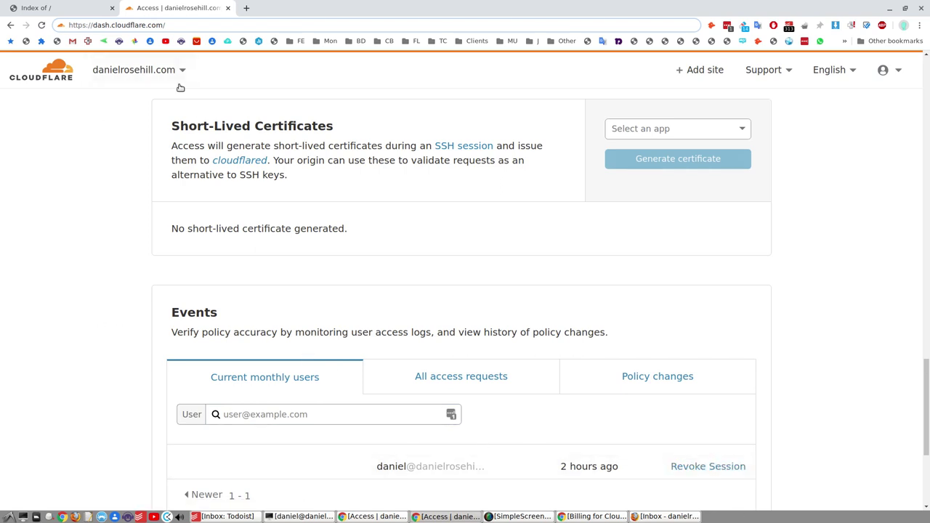
Step: Mark the 1-seat usage in the plan text and return to the Access Policies table
{"action": "scroll", "coordinate": [335, 348], "scroll_direction": "up", "scroll_amount": 15}
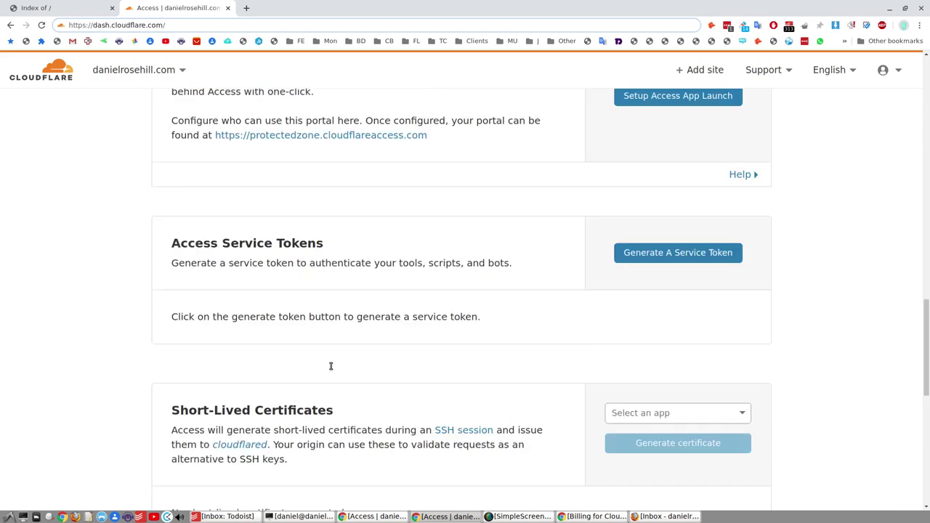
{"action": "scroll", "coordinate": [326, 379], "scroll_direction": "up", "scroll_amount": 15}
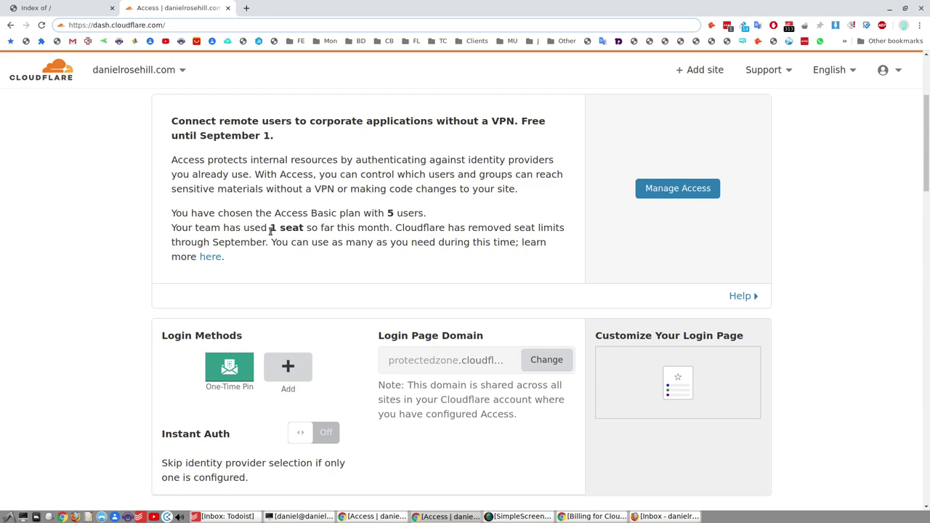
{"action": "left_click_drag", "start_coordinate": [270, 229], "coordinate": [305, 230]}
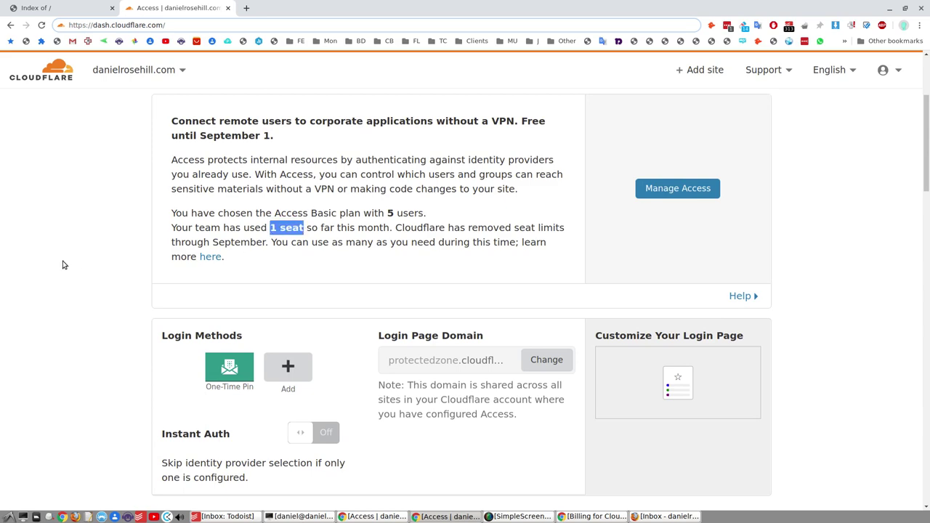
{"action": "scroll", "coordinate": [63, 265], "scroll_direction": "down", "scroll_amount": 11}
{"action": "scroll", "coordinate": [73, 240], "scroll_direction": "up", "scroll_amount": 5}
{"action": "scroll", "coordinate": [74, 245], "scroll_direction": "up", "scroll_amount": 2}
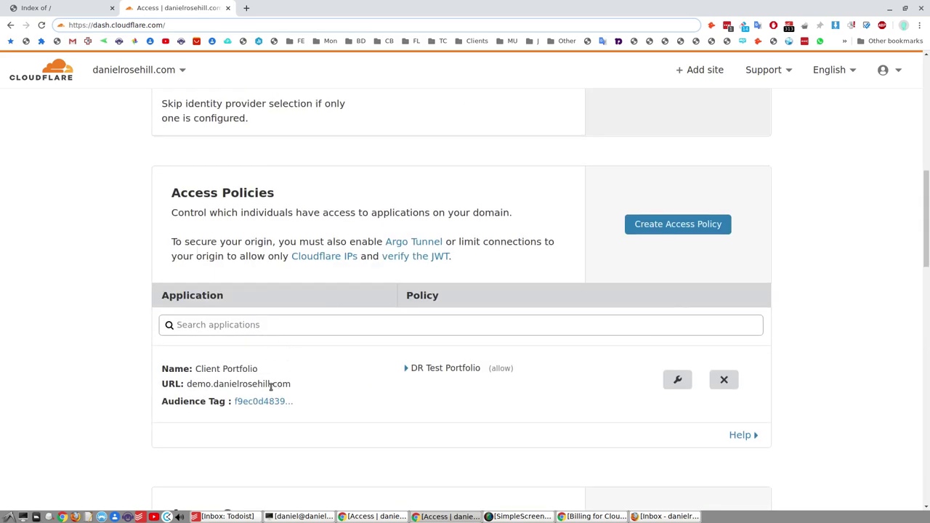
Step: Reload the demo site to hit the Access gate and request a login code for the pasted owner e-mail
{"action": "key", "text": "ctrl+Page_Up"}
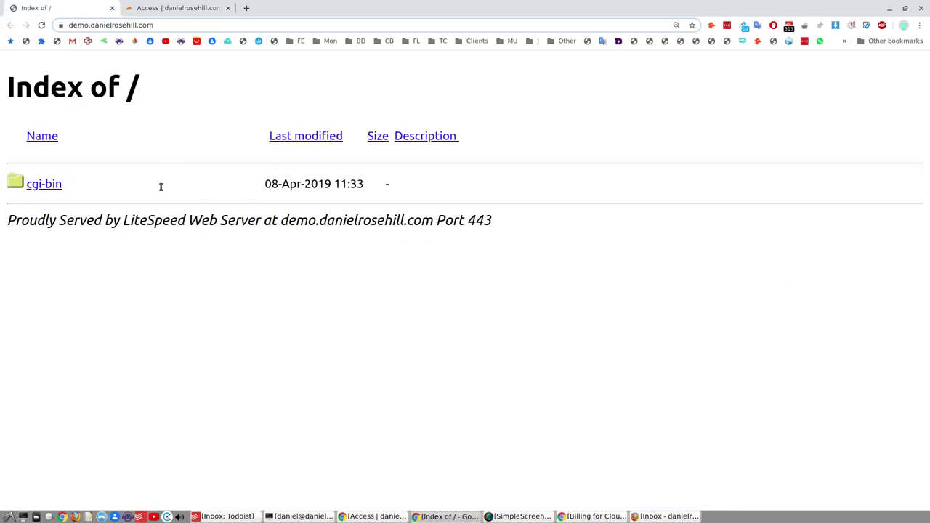
{"action": "left_click", "coordinate": [189, 10]}
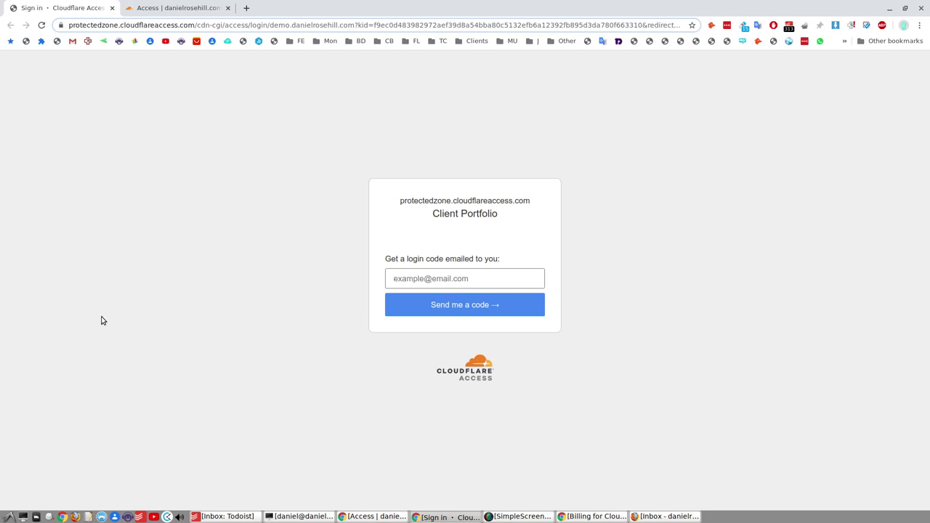
{"action": "key", "text": "ctrl+v"}
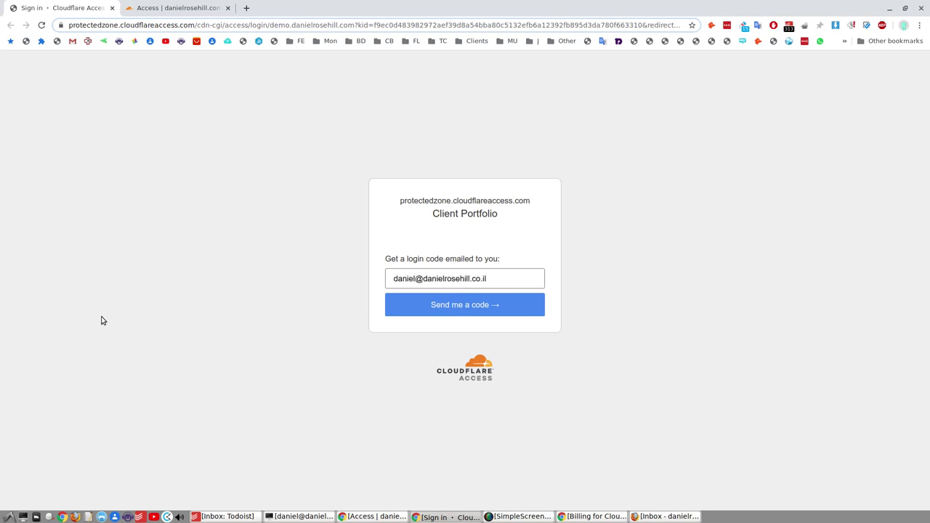
{"action": "left_click", "coordinate": [424, 306]}
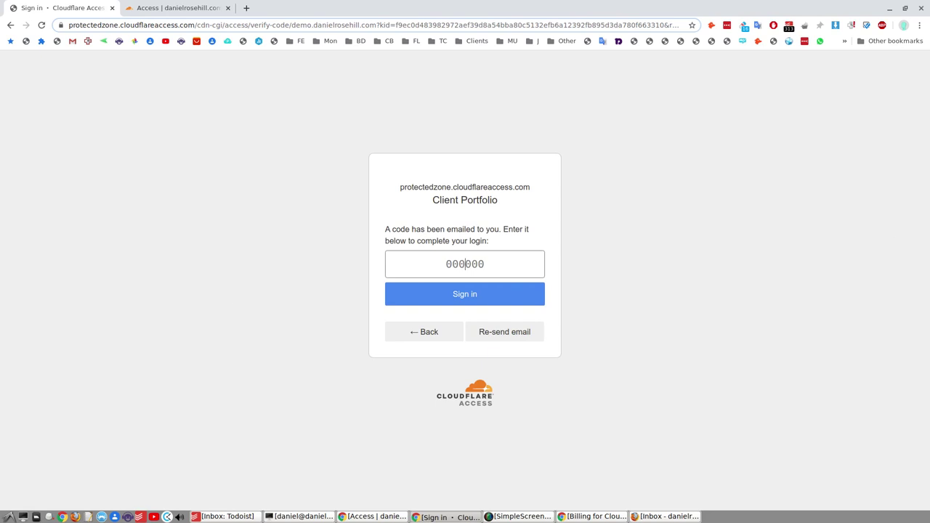
{"action": "key", "text": "alt+Tab"}
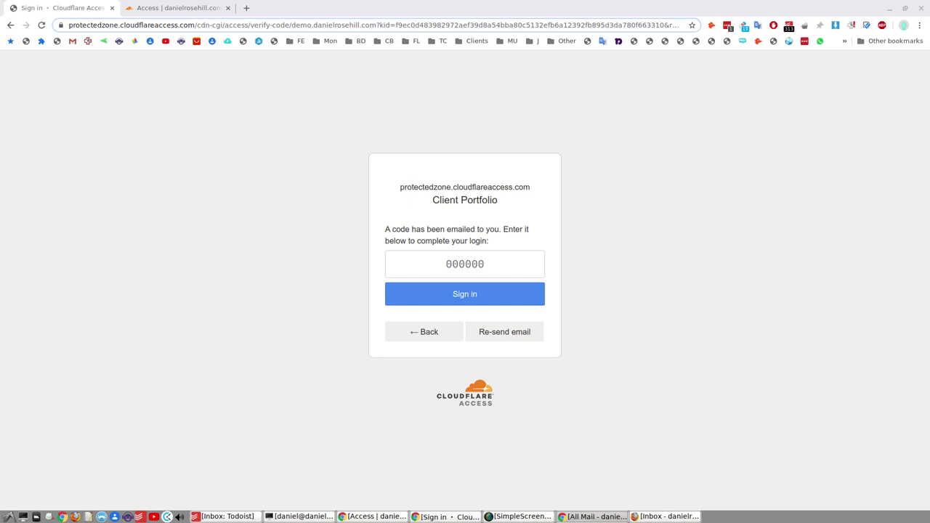
Step: Request a new login code for the demo Gmail address and open the arriving code email
{"action": "left_click", "coordinate": [412, 332]}
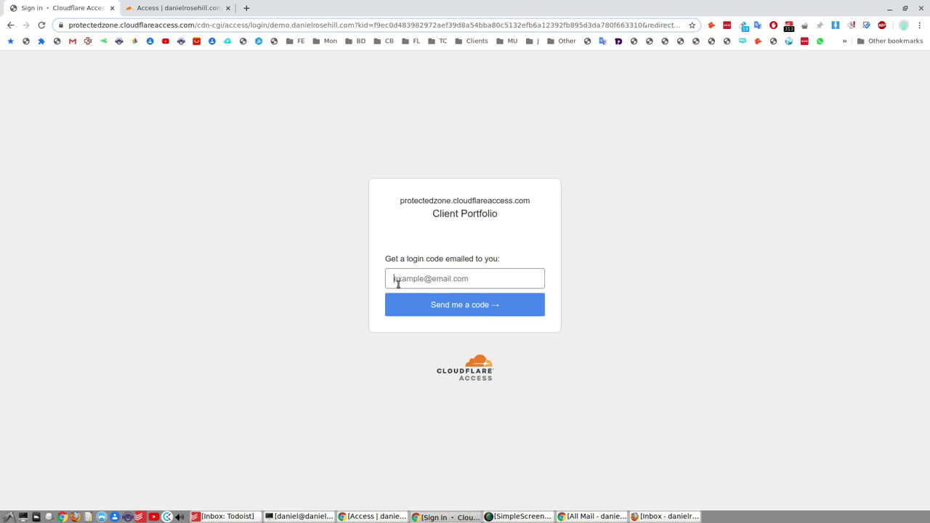
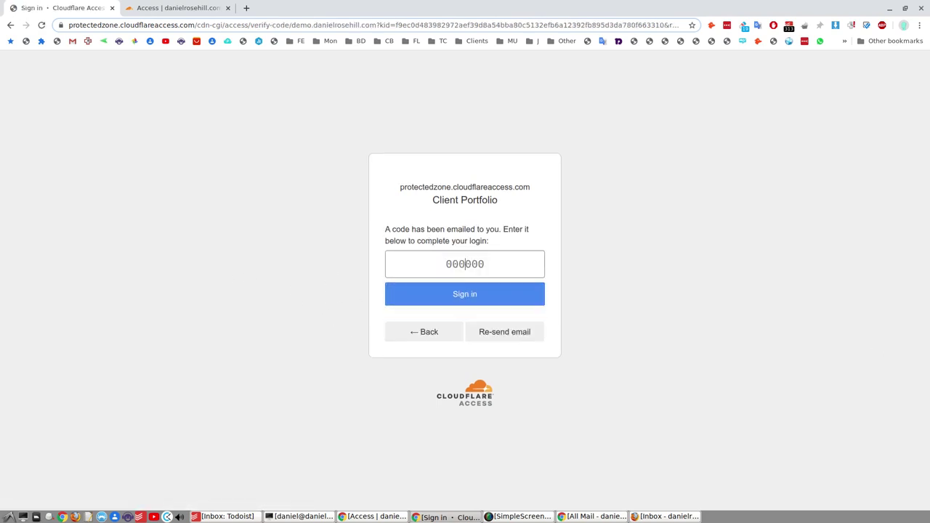
{"action": "key", "text": "alt+Tab"}
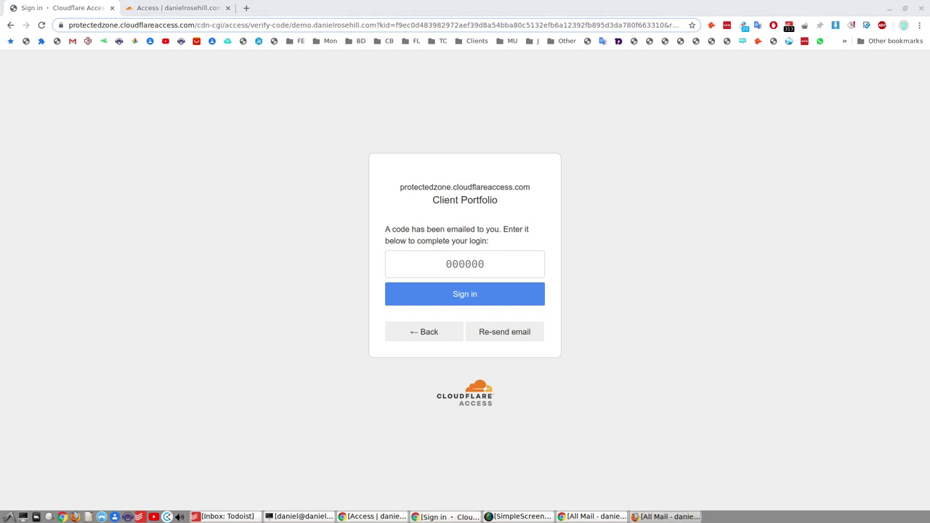
{"action": "key", "text": "Return"}
Step: Copy the one-time login code from the Cloudflare Access email and minimize the mail window
{"action": "key", "text": "alt+Tab"}
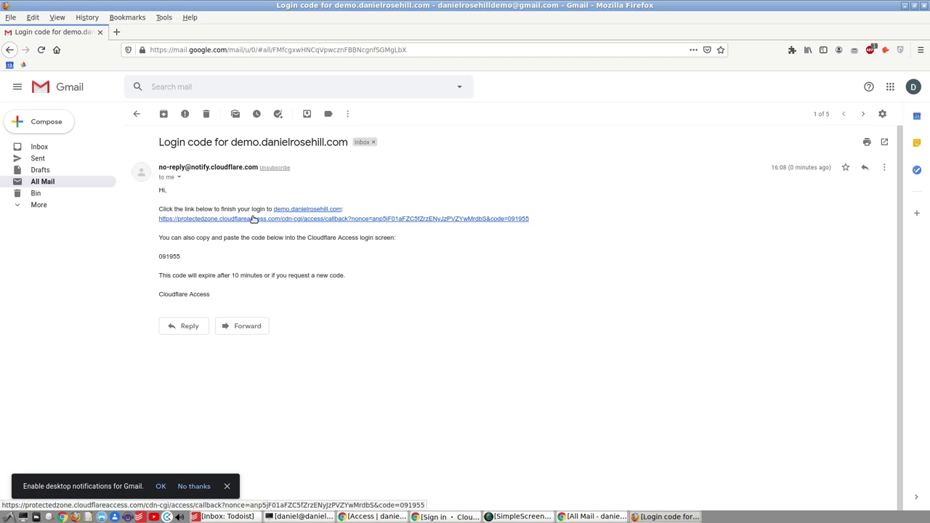
{"action": "double_click", "coordinate": [161, 255]}
{"action": "right_click", "coordinate": [176, 256]}
{"action": "left_click", "coordinate": [186, 263]}
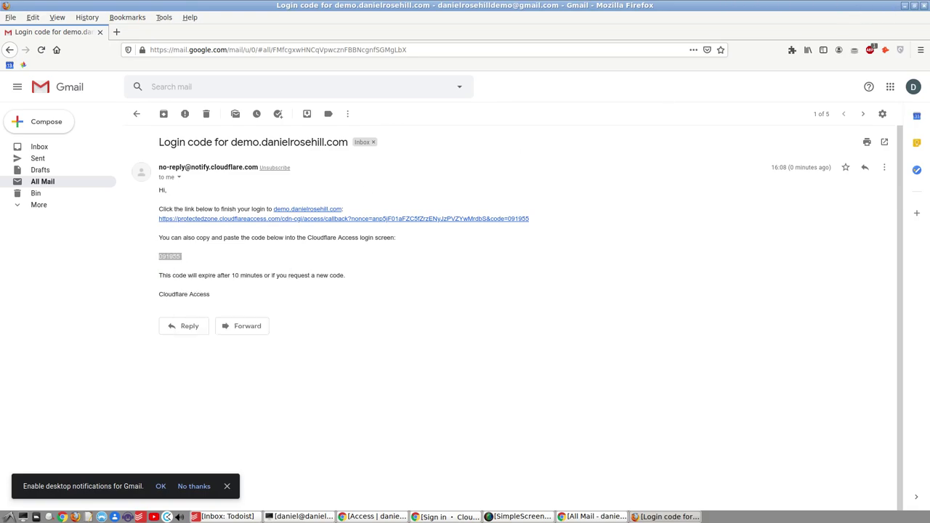
{"action": "left_click", "coordinate": [904, 6]}
Step: Paste the emailed login code into the code field and sign in
{"action": "right_click", "coordinate": [437, 256]}
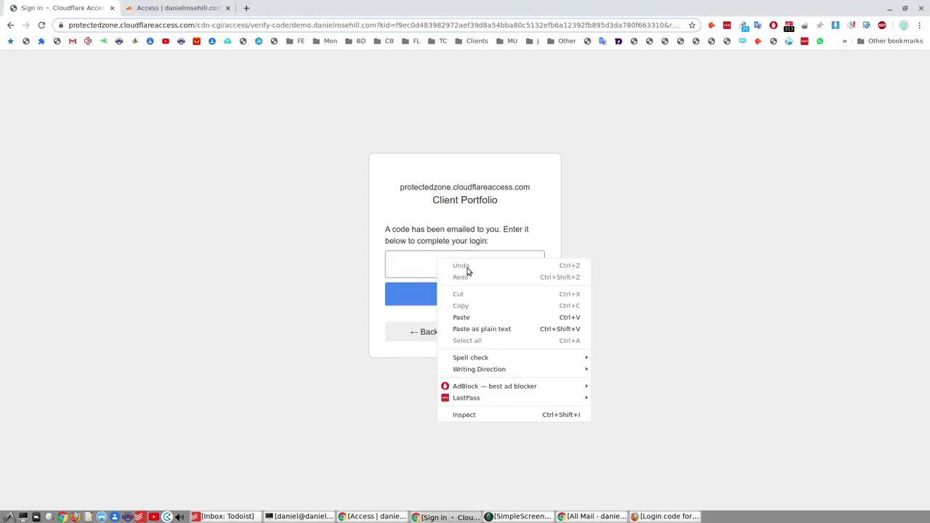
{"action": "left_click", "coordinate": [468, 317]}
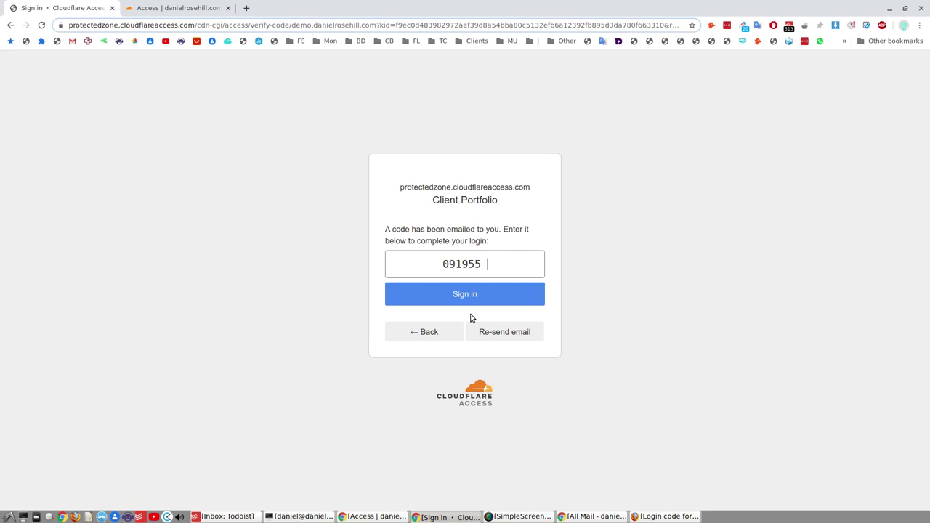
{"action": "left_click", "coordinate": [441, 300]}
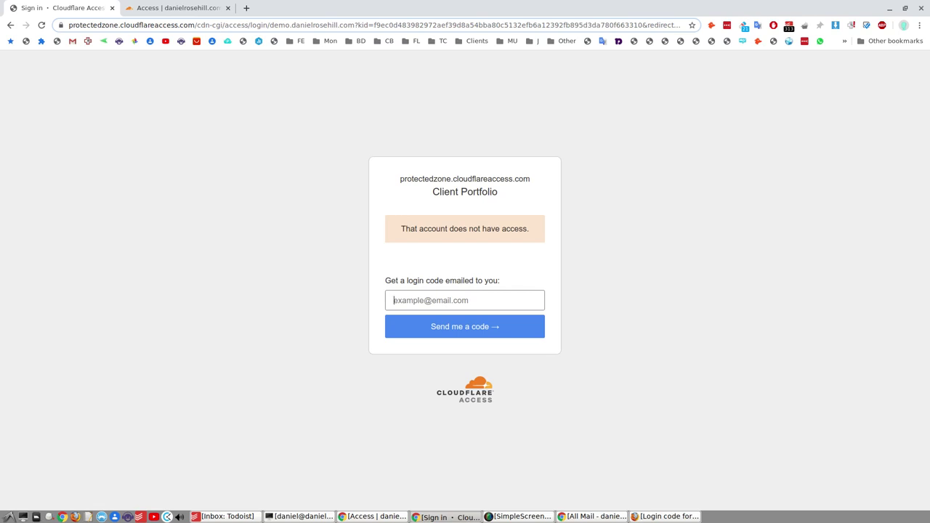
Step: Open the emailed login link in a new tab and move that tab to second place
{"action": "key", "text": "alt+Tab"}
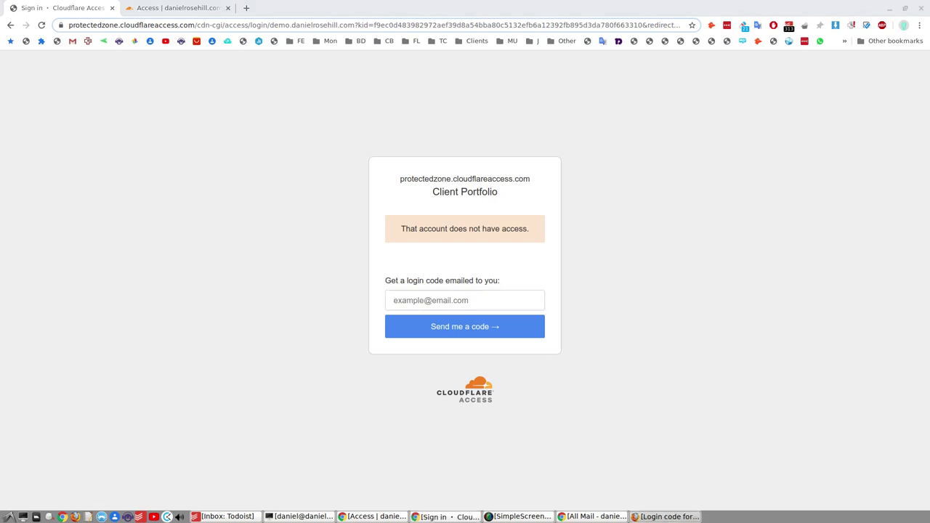
{"action": "left_click", "coordinate": [189, 195]}
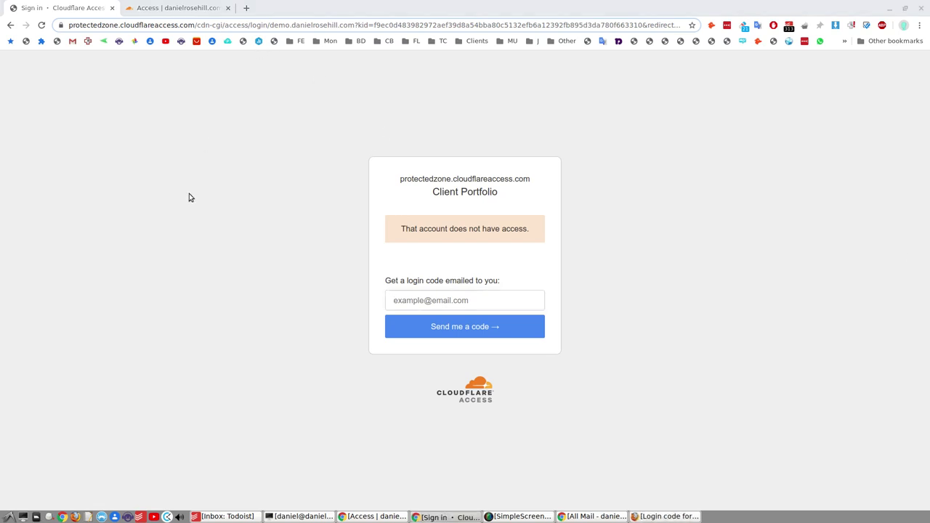
{"action": "key", "text": "ctrl+t"}
{"action": "key", "text": "ctrl+v"}
{"action": "key", "text": "Return"}
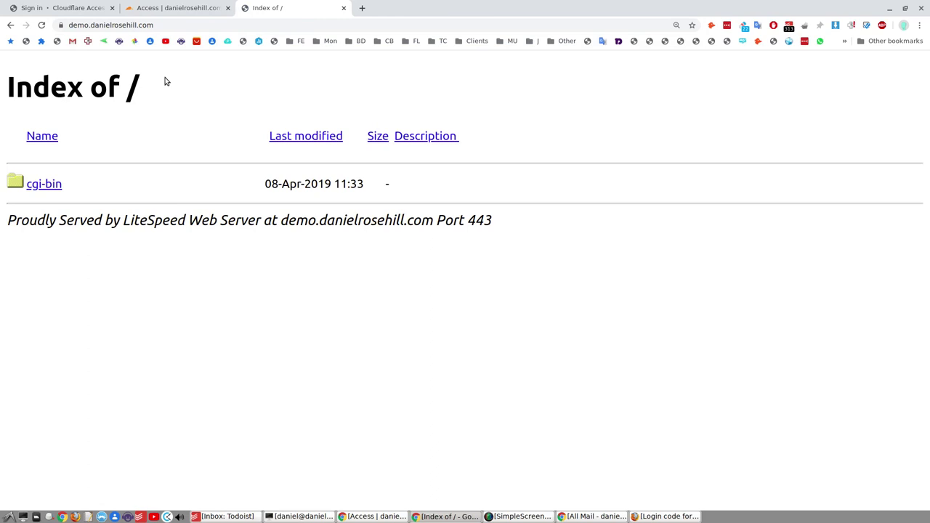
{"action": "left_click_drag", "start_coordinate": [268, 10], "coordinate": [133, 7]}
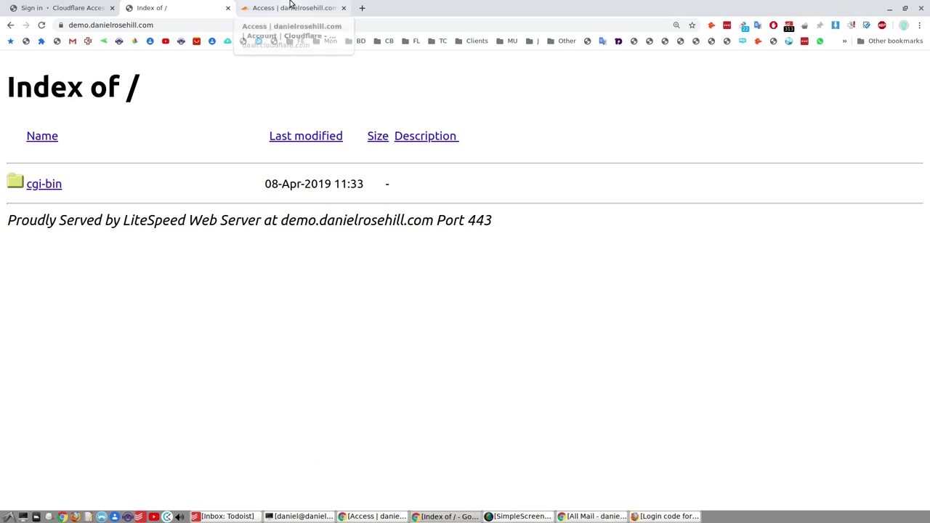
Step: Reload the Access dashboard to show 2 seats, then revoke the first monthly user's session
{"action": "left_click", "coordinate": [290, 8]}
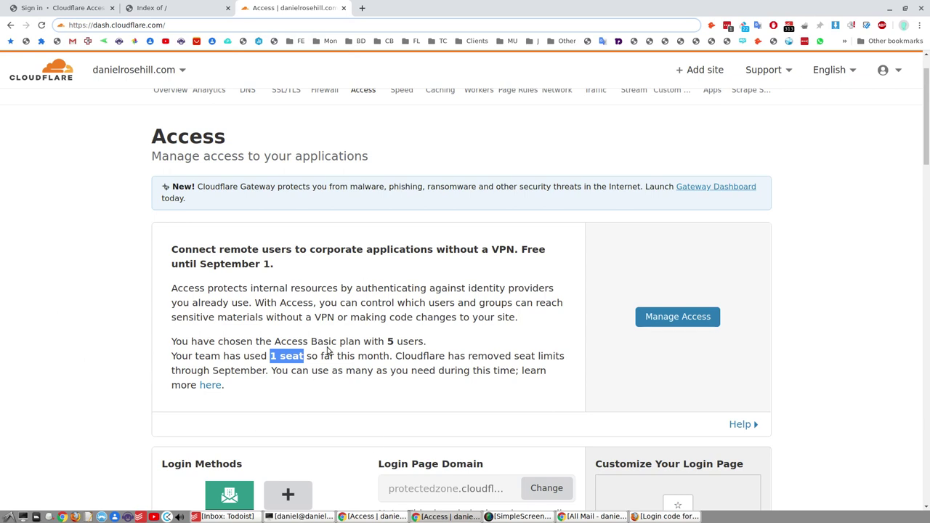
{"action": "left_click", "coordinate": [42, 27]}
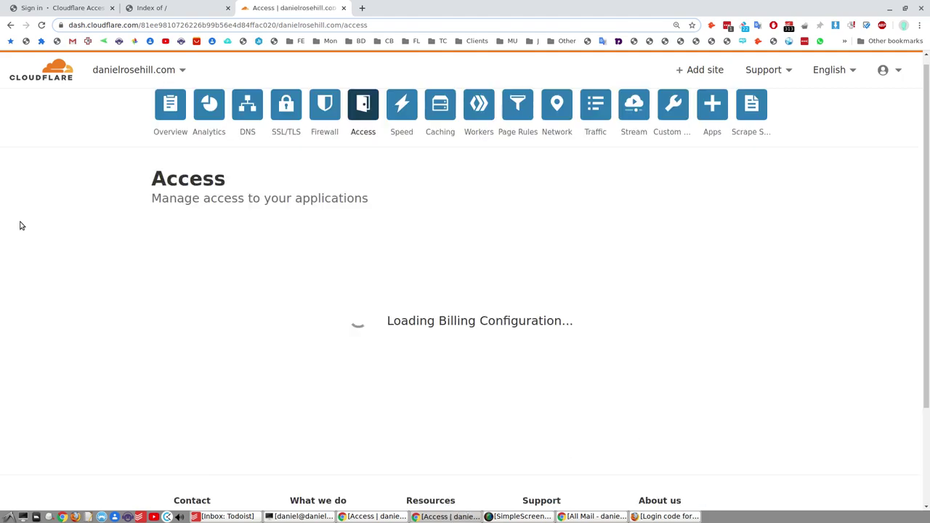
{"action": "scroll", "coordinate": [103, 339], "scroll_direction": "down", "scroll_amount": 10}
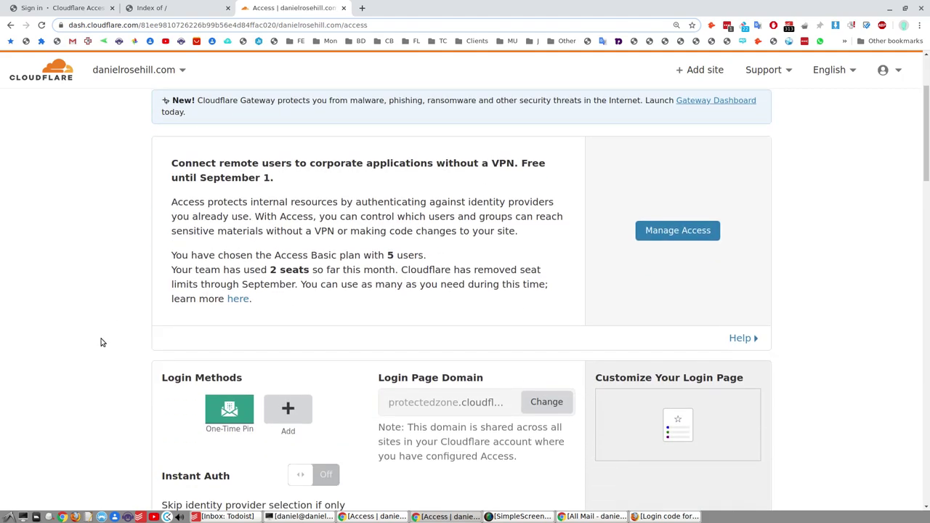
{"action": "scroll", "coordinate": [98, 342], "scroll_direction": "down", "scroll_amount": 3}
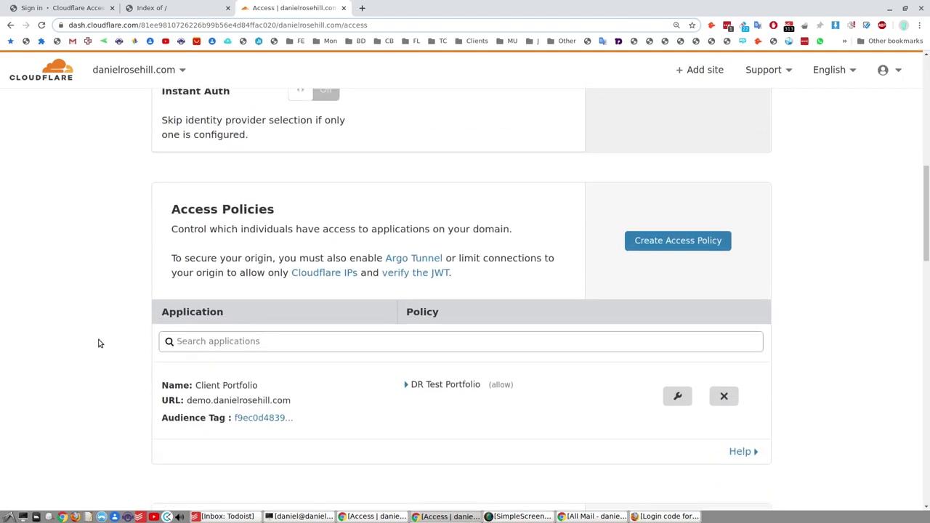
{"action": "scroll", "coordinate": [97, 342], "scroll_direction": "up", "scroll_amount": 2}
{"action": "scroll", "coordinate": [207, 379], "scroll_direction": "down", "scroll_amount": 3}
{"action": "scroll", "coordinate": [345, 305], "scroll_direction": "down", "scroll_amount": 15}
{"action": "scroll", "coordinate": [324, 298], "scroll_direction": "down", "scroll_amount": 7}
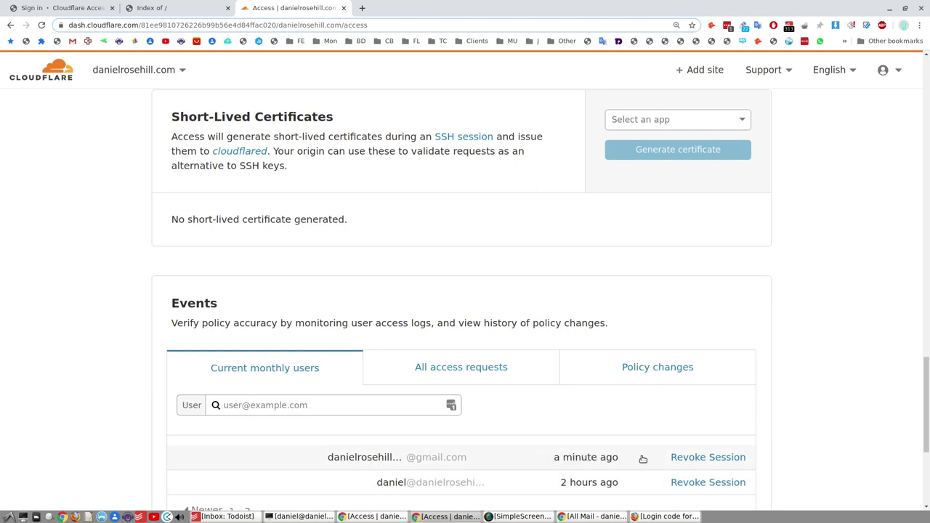
{"action": "left_click", "coordinate": [715, 457]}
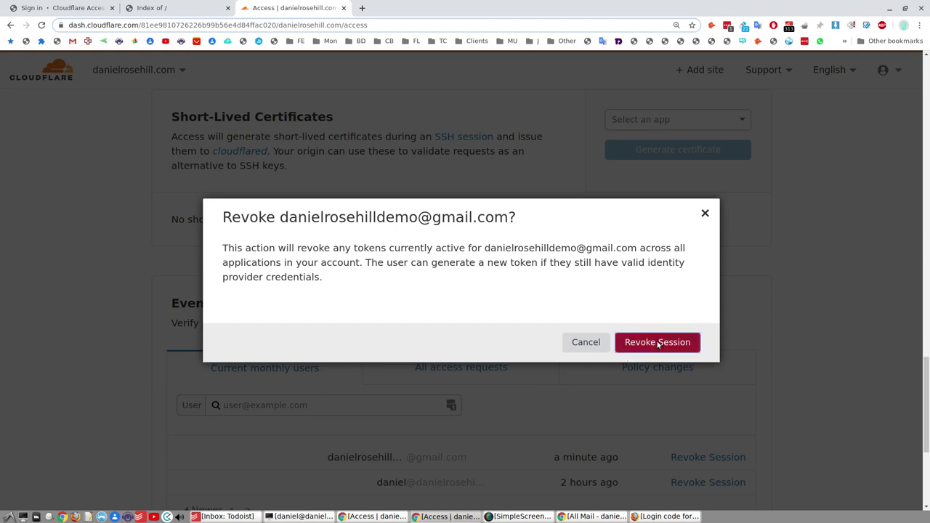
Step: Confirm the revocation and reload the demo site until it shows the Access login page
{"action": "left_click", "coordinate": [657, 342]}
{"action": "left_click", "coordinate": [175, 15]}
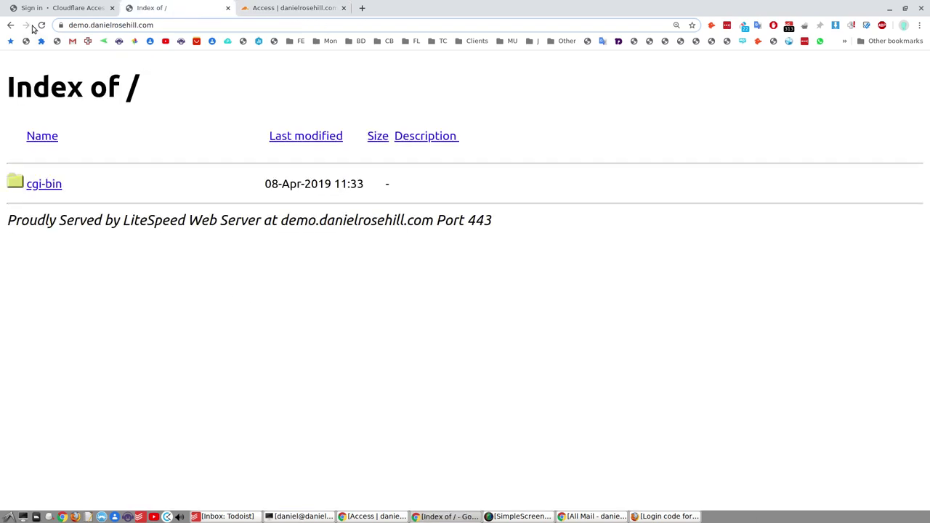
{"action": "left_click", "coordinate": [41, 24]}
{"action": "left_click", "coordinate": [42, 24]}
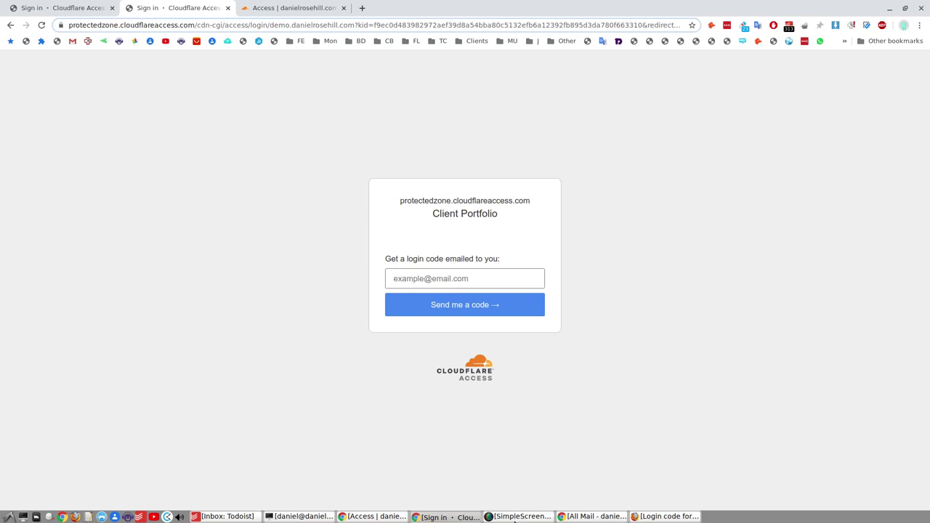
{"action": "left_click", "coordinate": [517, 516]}
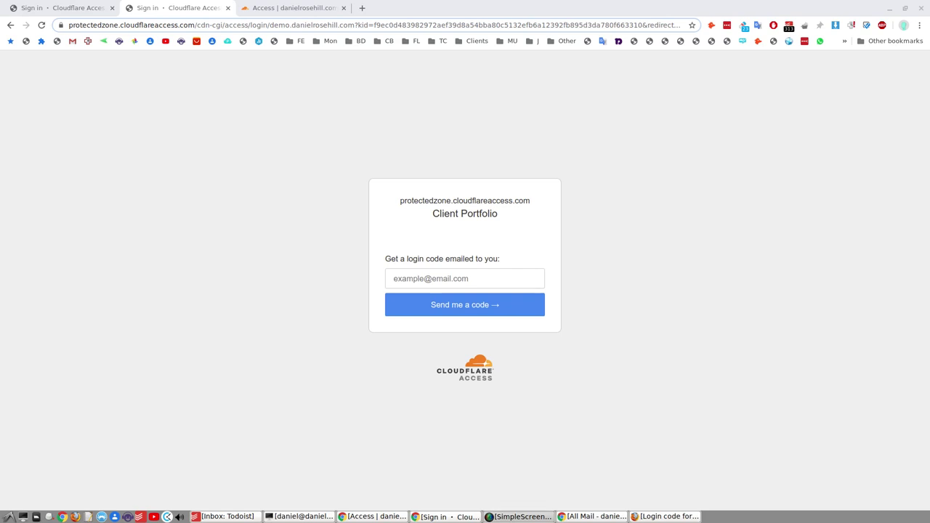